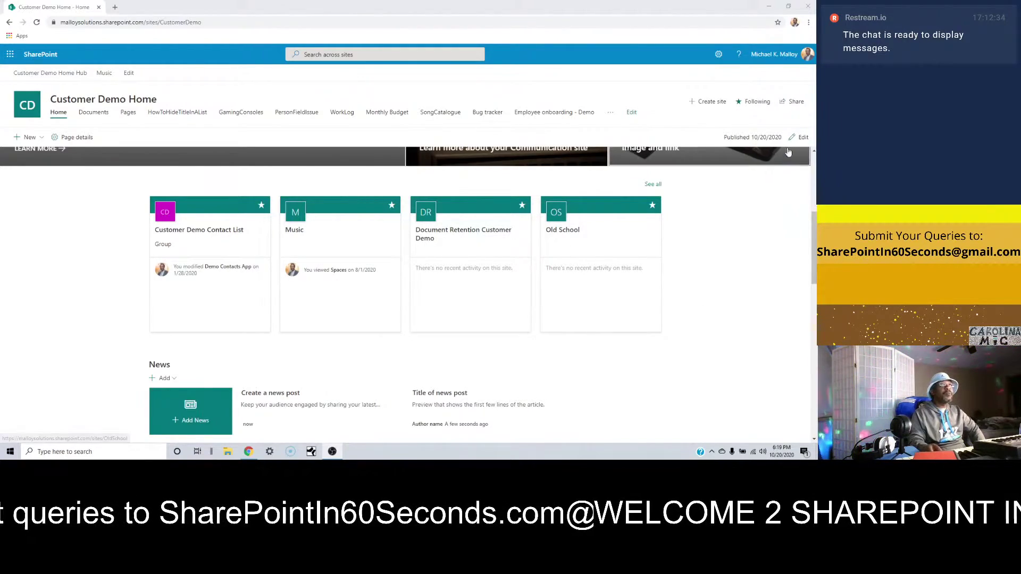
Switch the Customer Demo Home page into edit mode using the Edit button.
{"action": "left_click", "coordinate": [799, 137]}
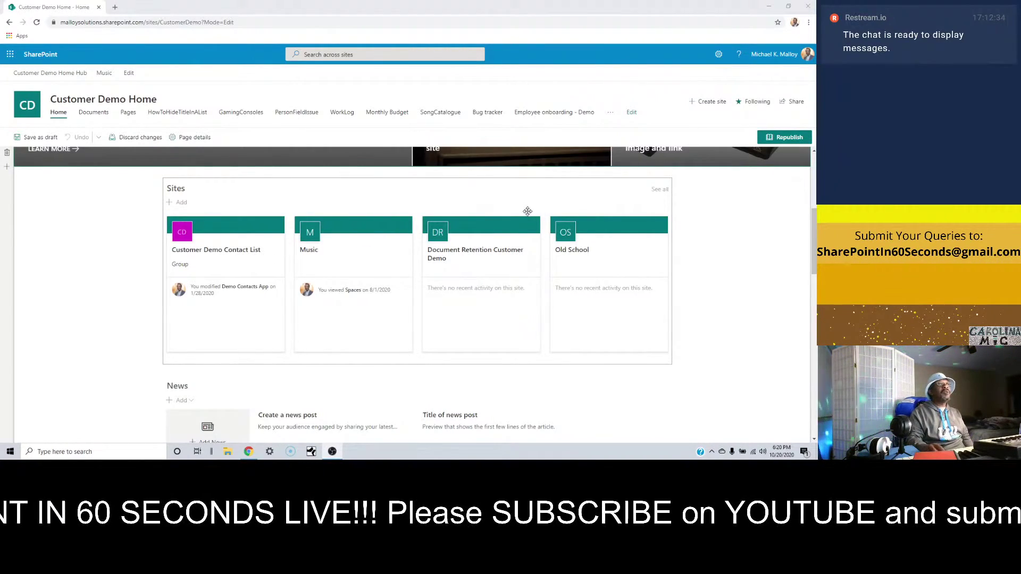
Insert a Twitter web part just below the banner, found by searching 'twitter'.
{"action": "scroll", "coordinate": [524, 212], "scroll_direction": "up", "scroll_amount": 1}
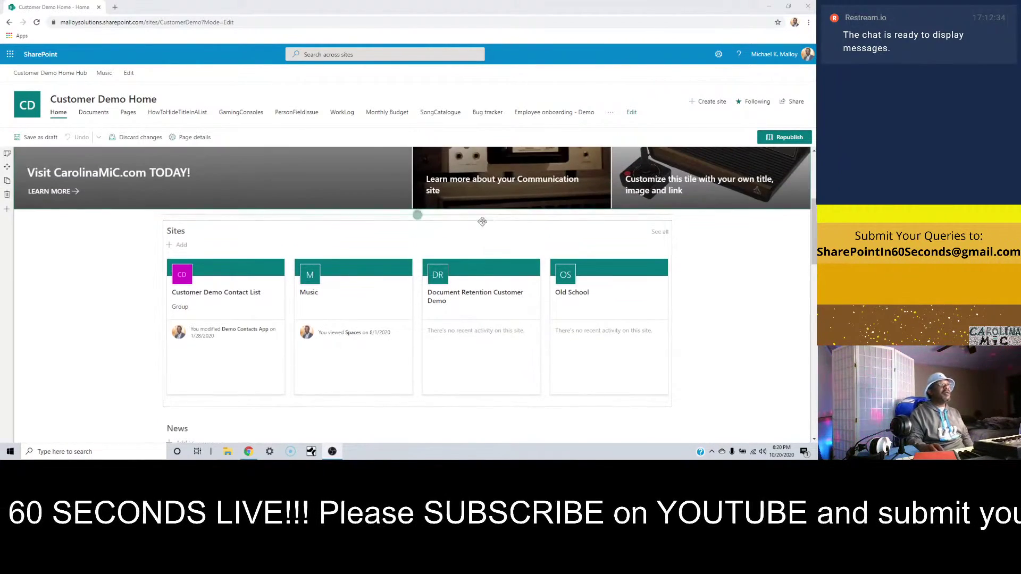
{"action": "left_click", "coordinate": [417, 216]}
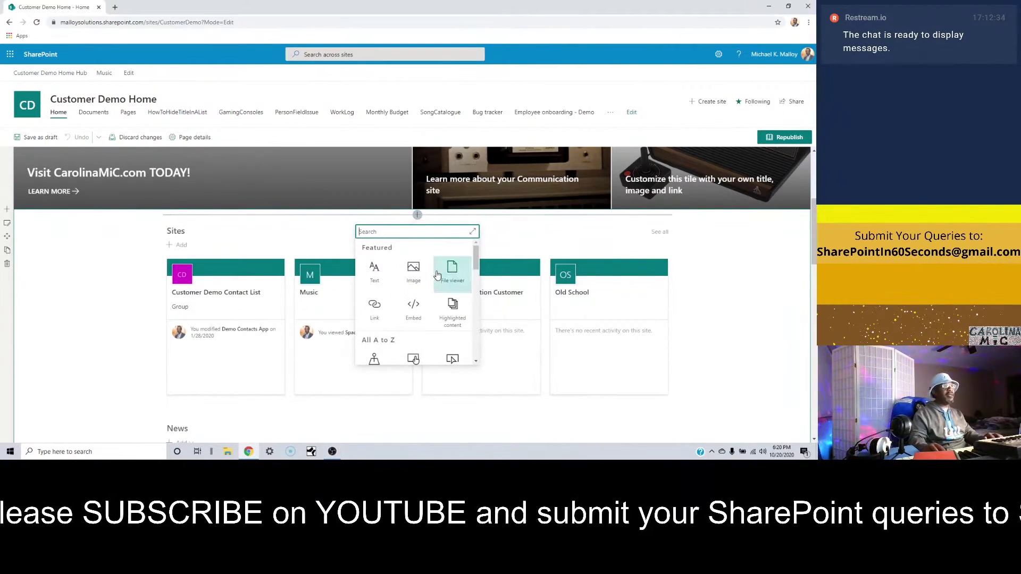
{"action": "type", "text": "twit"}
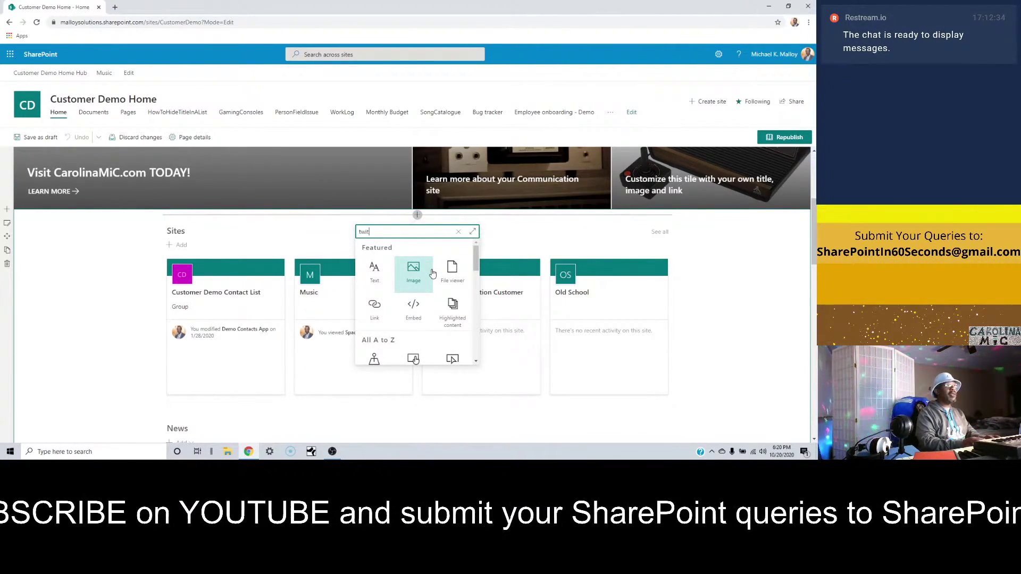
{"action": "type", "text": "ter"}
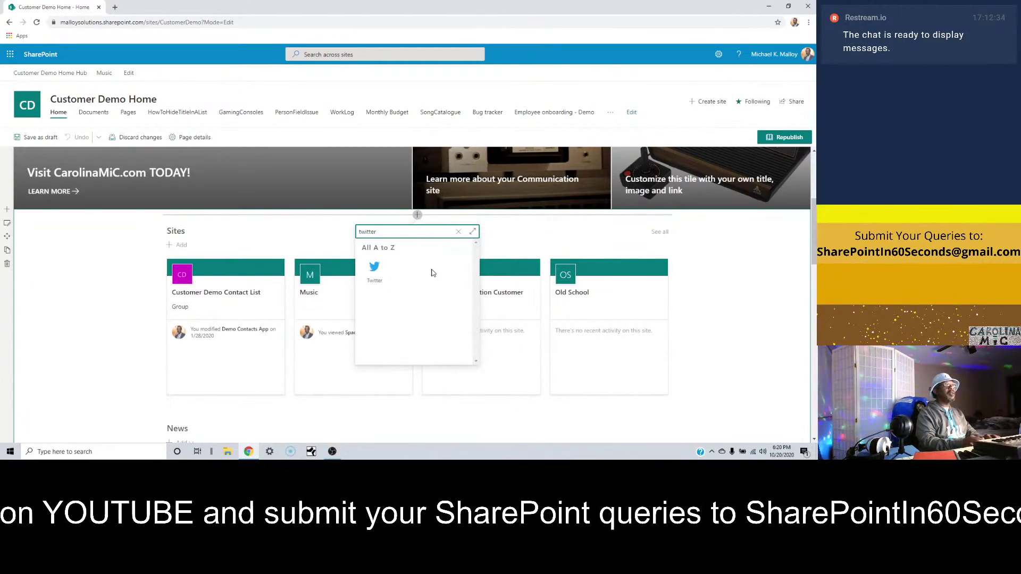
{"action": "left_click", "coordinate": [374, 270]}
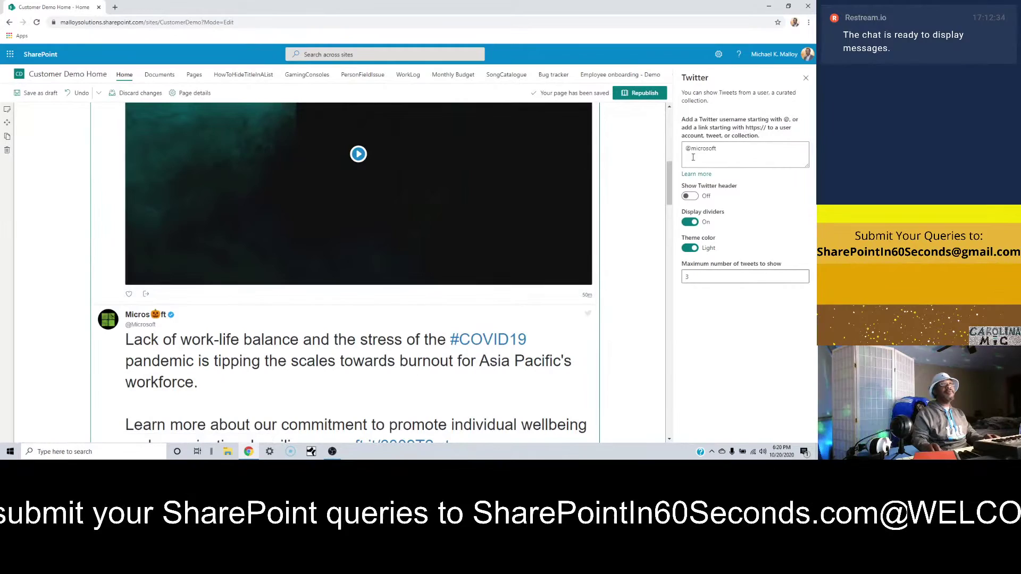
{"action": "left_click", "coordinate": [722, 151]}
{"action": "key", "text": "BackSpace"}
{"action": "key", "text": "BackSpace"}
{"action": "key", "text": "BackSpace"}
{"action": "key", "text": "BackSpace"}
{"action": "key", "text": "BackSpace"}
{"action": "key", "text": "BackSpace"}
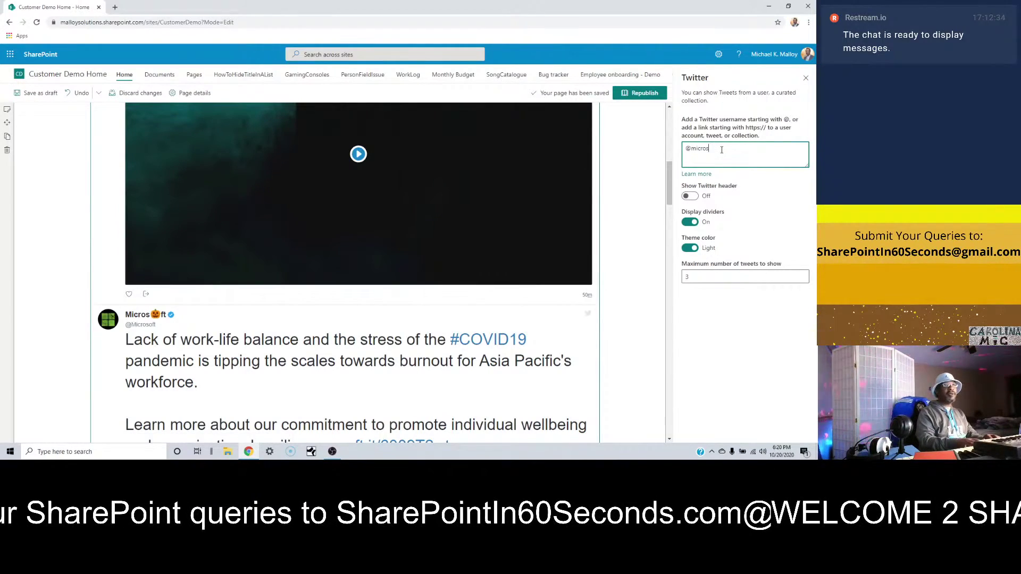
{"action": "key", "text": "BackSpace"}
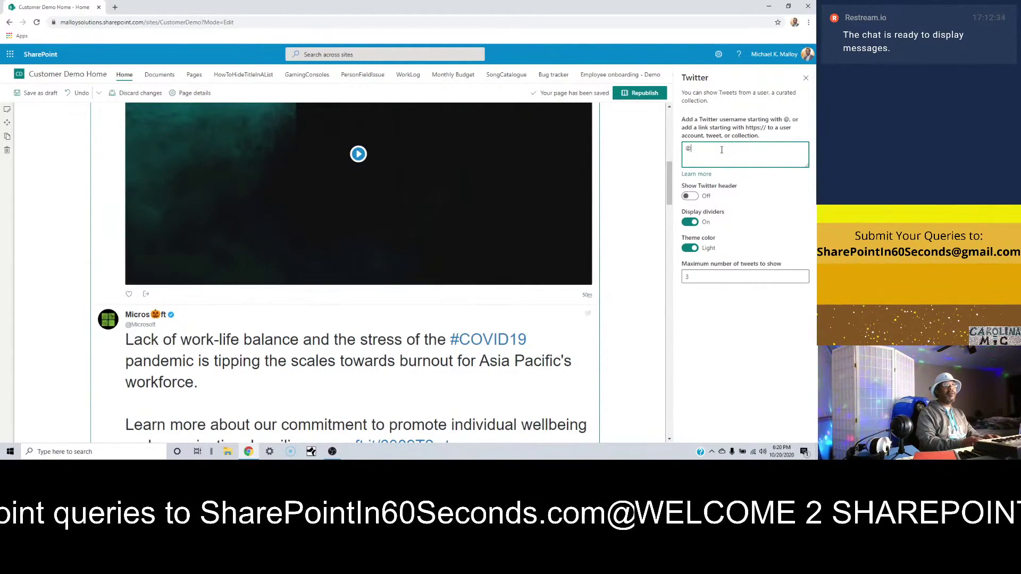
{"action": "type", "text": "realcarolin"}
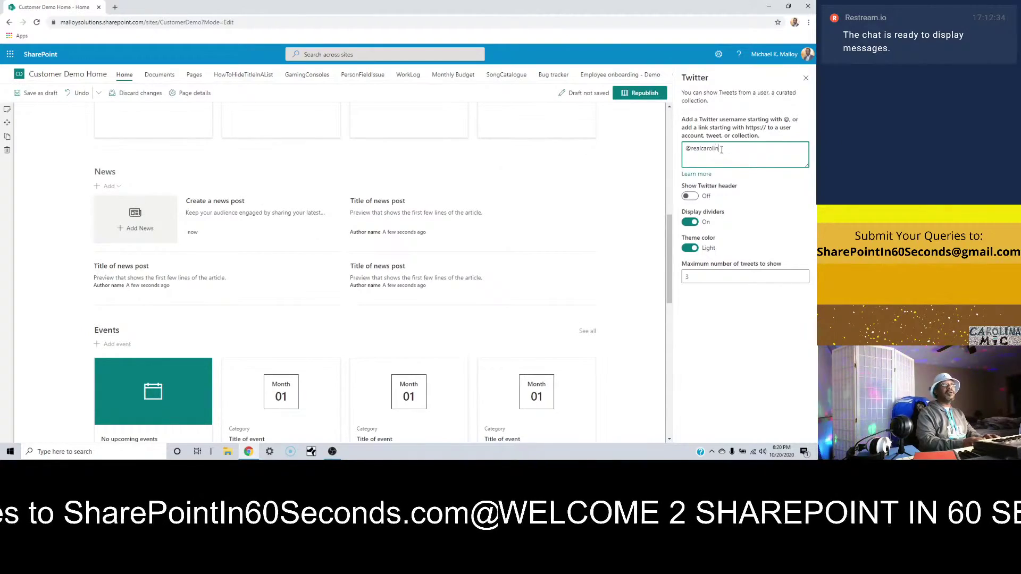
{"action": "type", "text": "amic"}
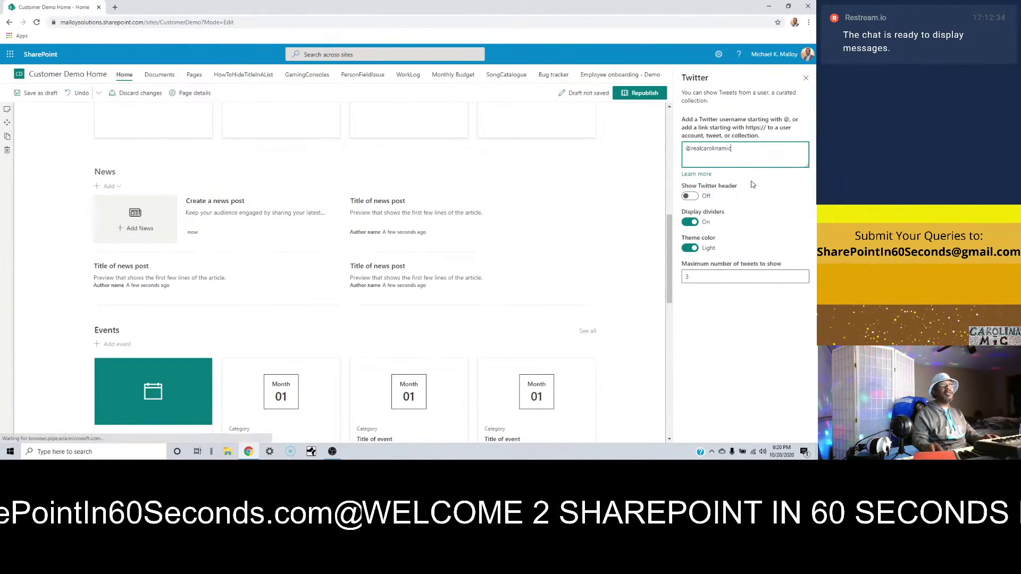
{"action": "left_click", "coordinate": [690, 196]}
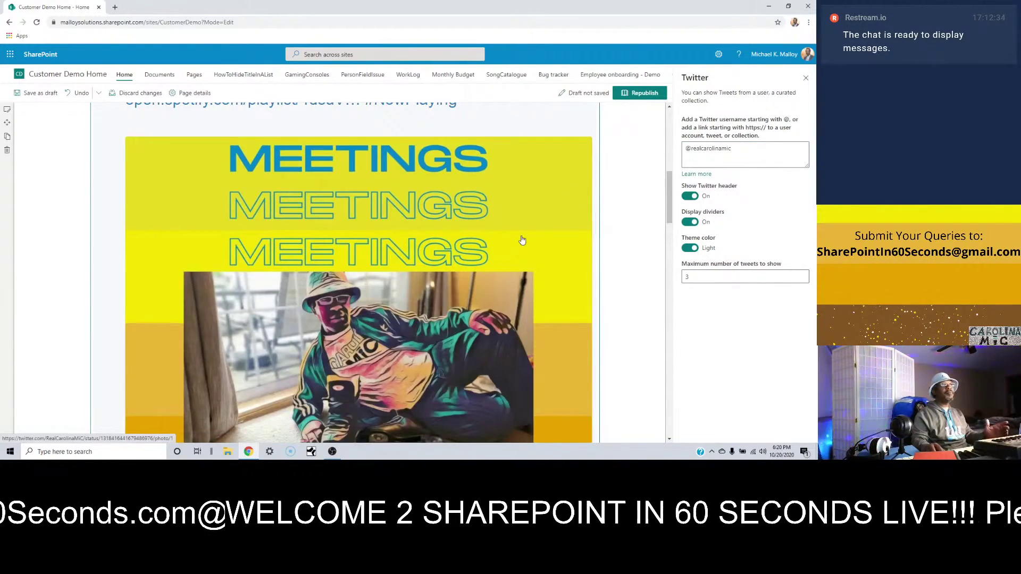
{"action": "scroll", "coordinate": [522, 240], "scroll_direction": "down", "scroll_amount": 3}
{"action": "scroll", "coordinate": [522, 240], "scroll_direction": "down", "scroll_amount": 4}
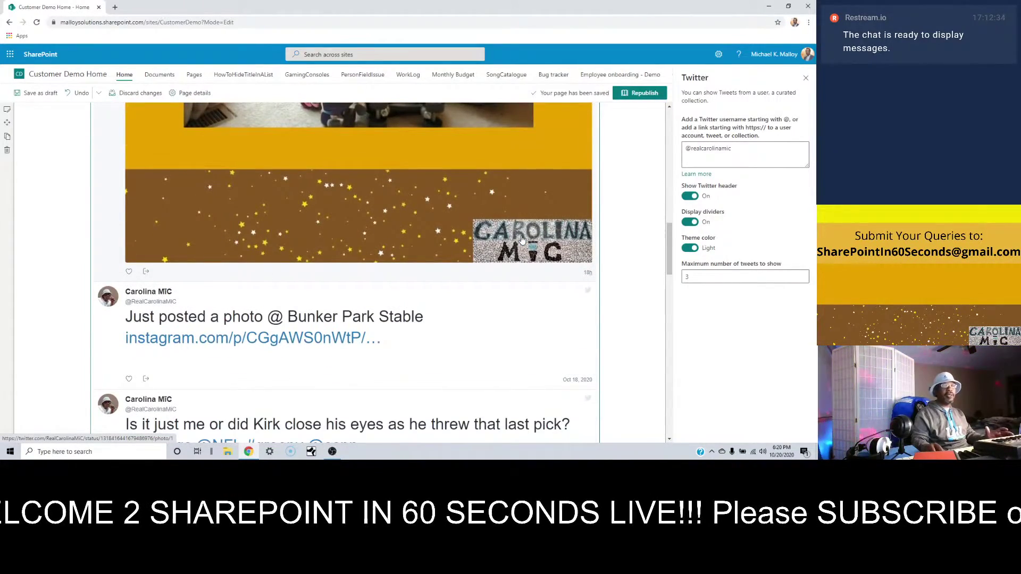
{"action": "scroll", "coordinate": [522, 240], "scroll_direction": "down", "scroll_amount": 4}
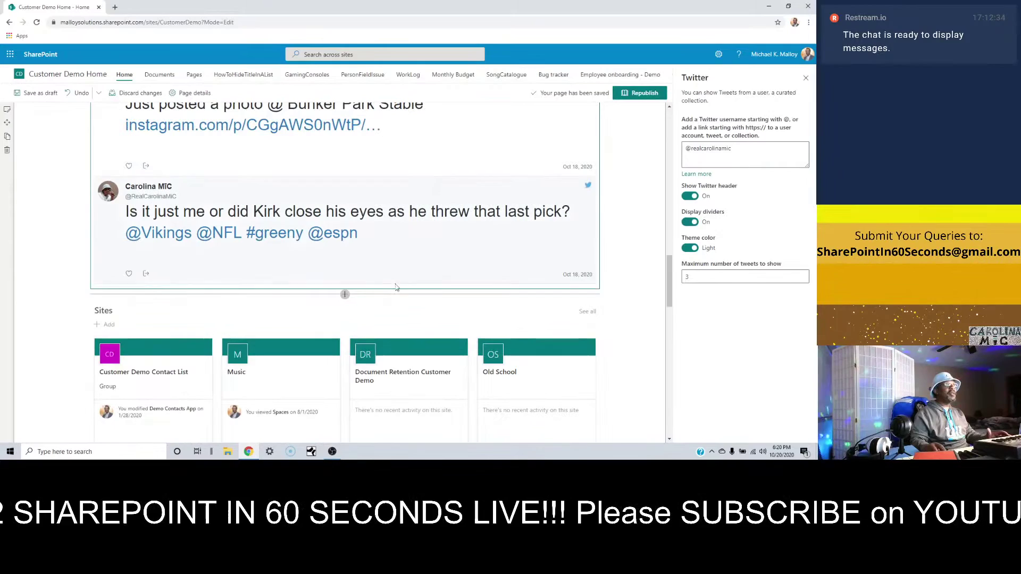
Add a second Twitter web part below the first, set to the SharePoint in :60 account handle.
{"action": "left_click", "coordinate": [346, 294]}
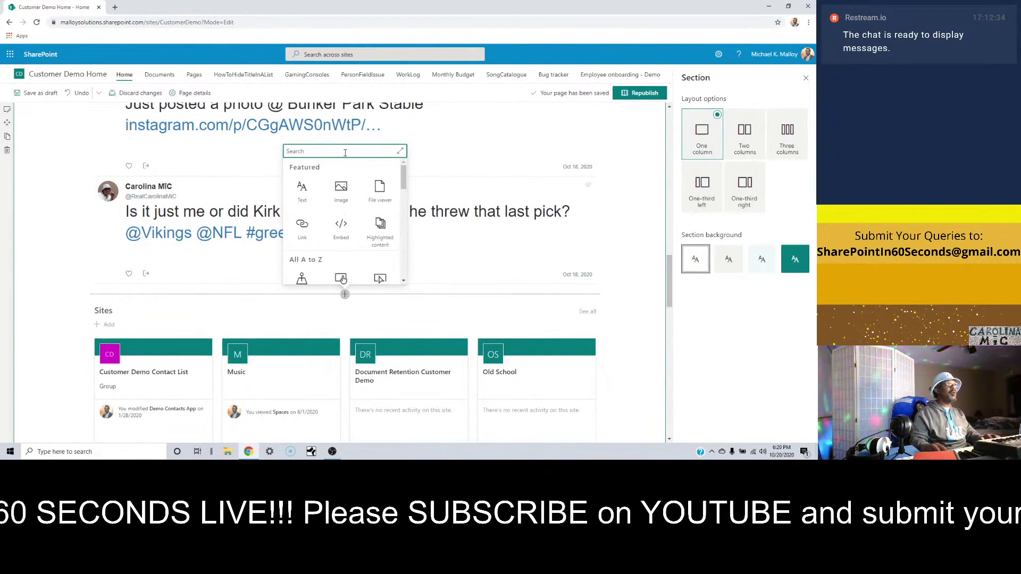
{"action": "type", "text": "twit"}
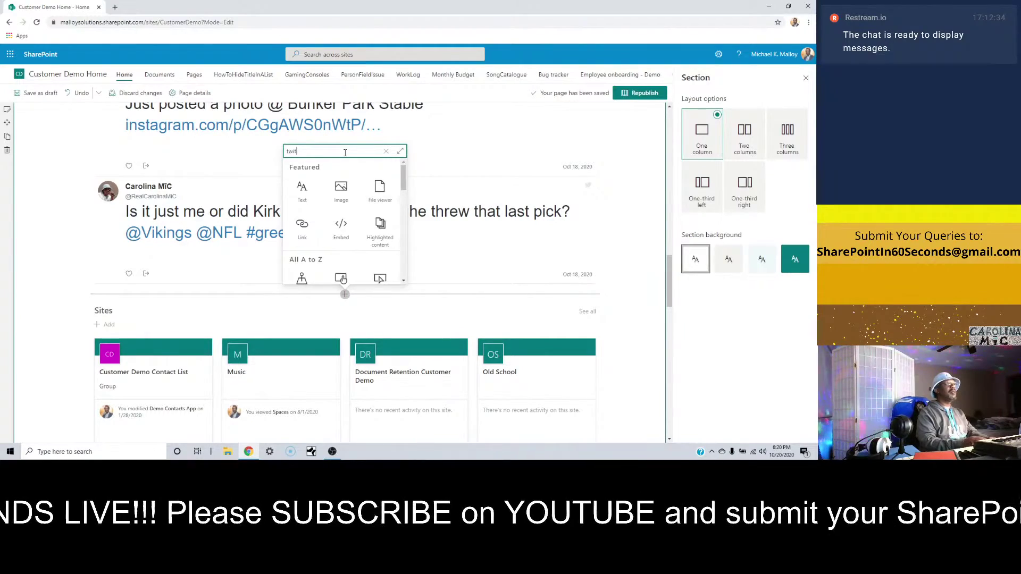
{"action": "type", "text": "ter"}
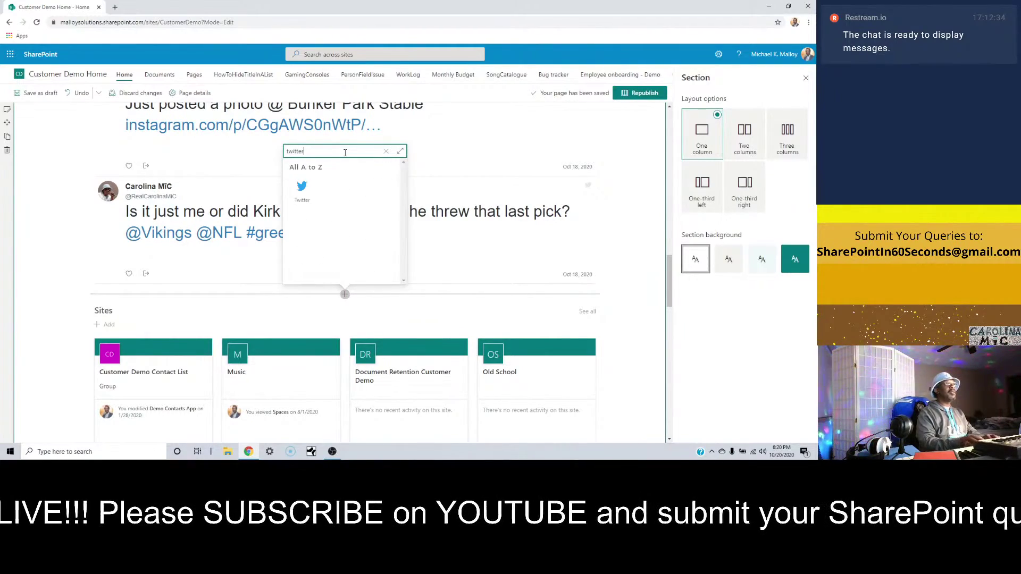
{"action": "left_click", "coordinate": [303, 192]}
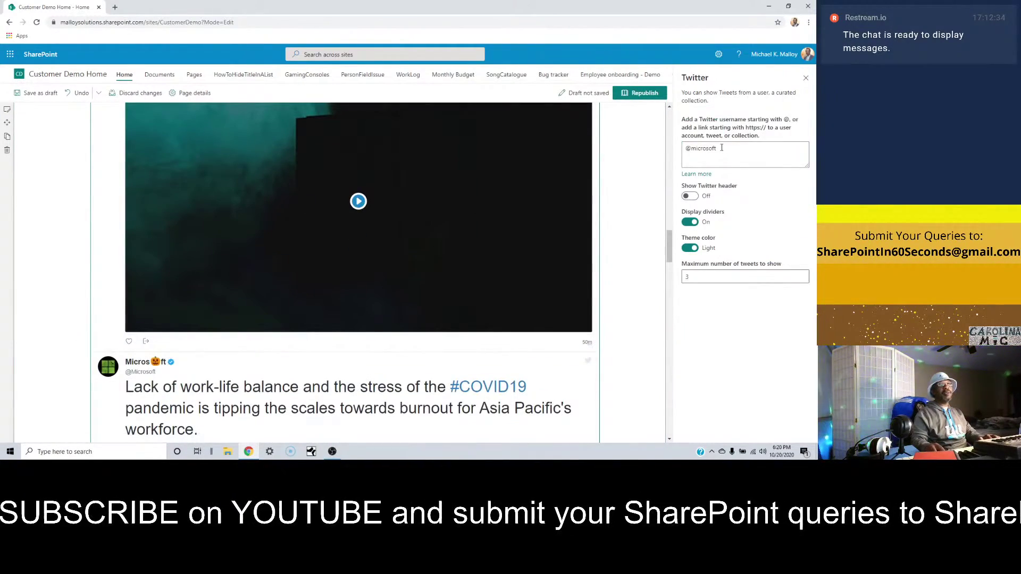
{"action": "left_click", "coordinate": [721, 148]}
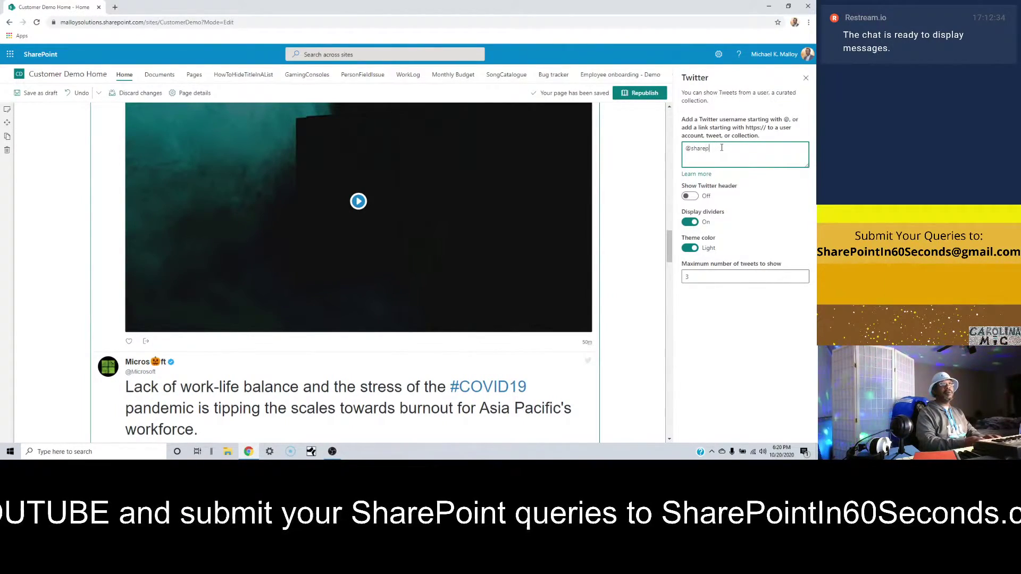
{"action": "type", "text": "sharepointd"}
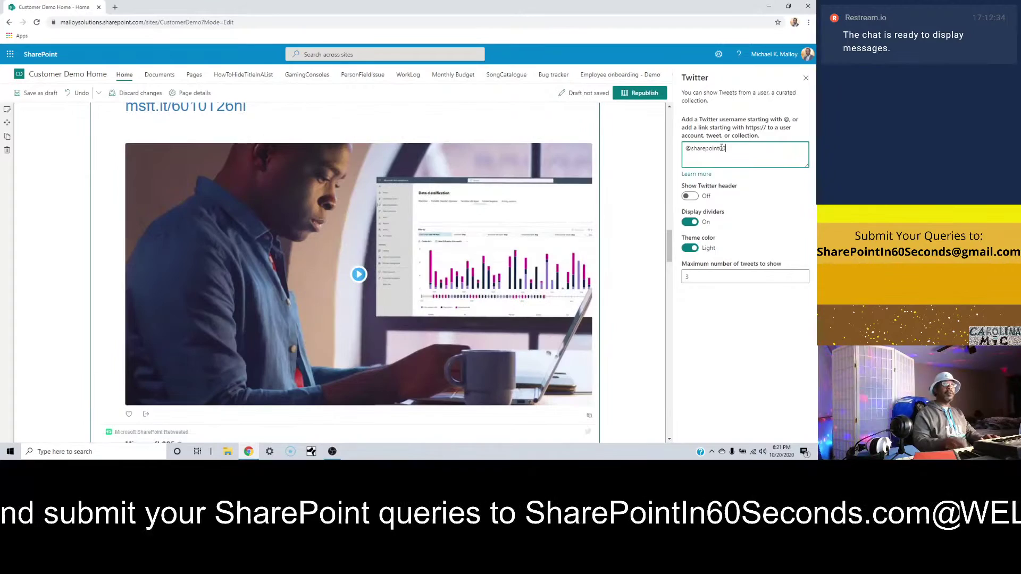
{"action": "type", "text": "sec"}
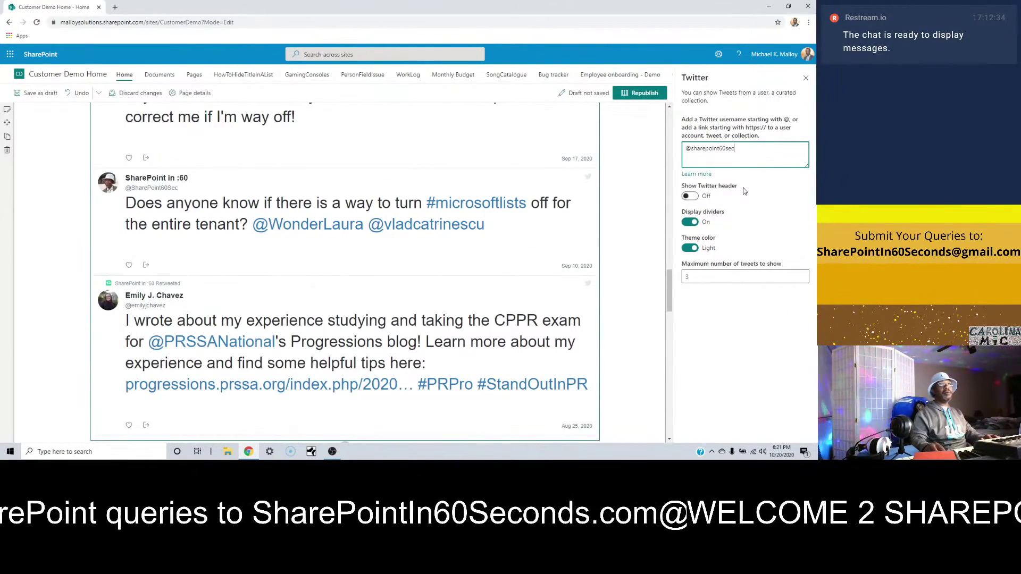
{"action": "left_click", "coordinate": [766, 196]}
{"action": "left_click", "coordinate": [805, 78]}
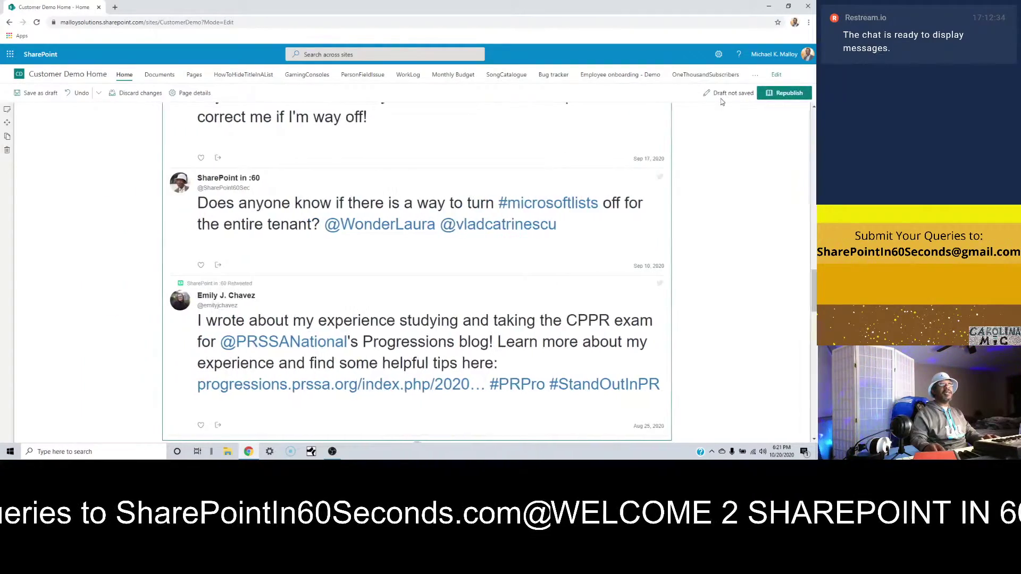
{"action": "left_click", "coordinate": [776, 139]}
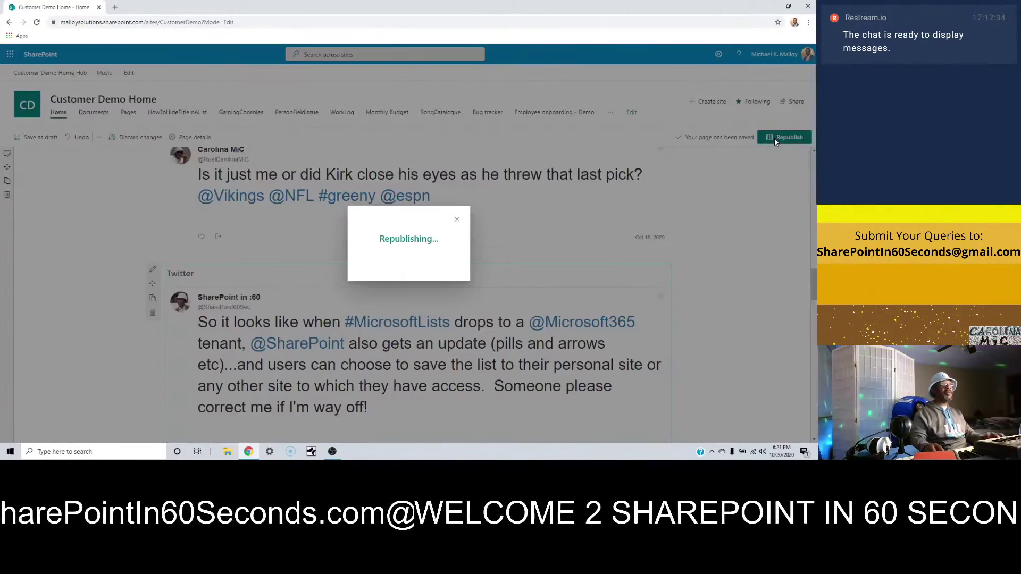
{"action": "scroll", "coordinate": [569, 244], "scroll_direction": "up", "scroll_amount": 5}
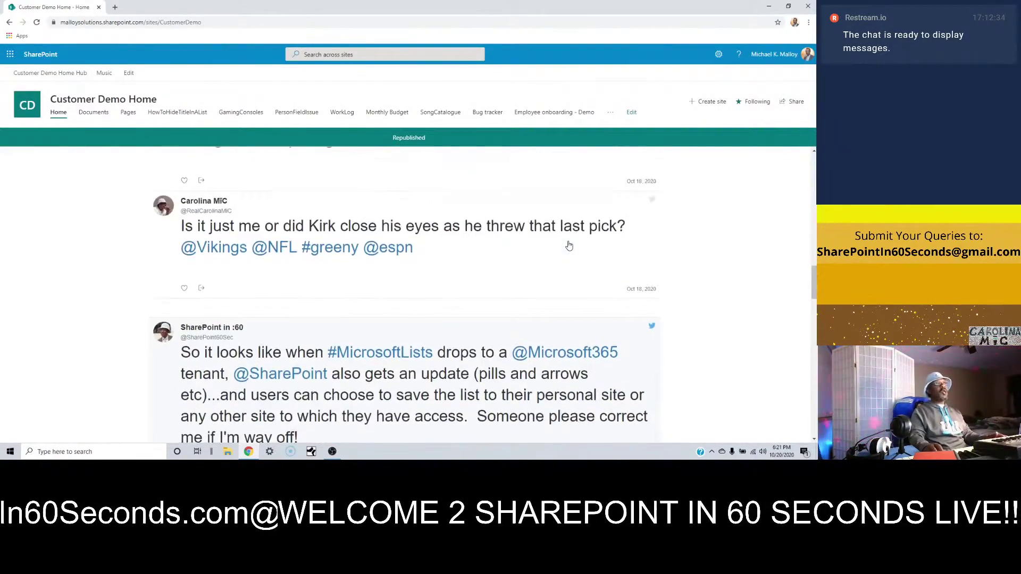
{"action": "scroll", "coordinate": [569, 244], "scroll_direction": "up", "scroll_amount": 10}
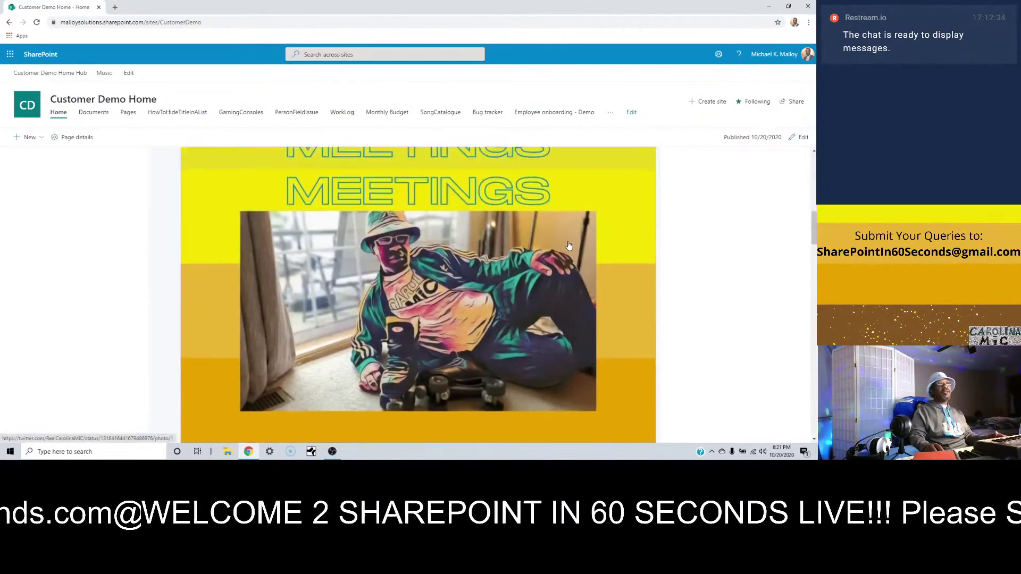
{"action": "scroll", "coordinate": [569, 245], "scroll_direction": "up", "scroll_amount": 3}
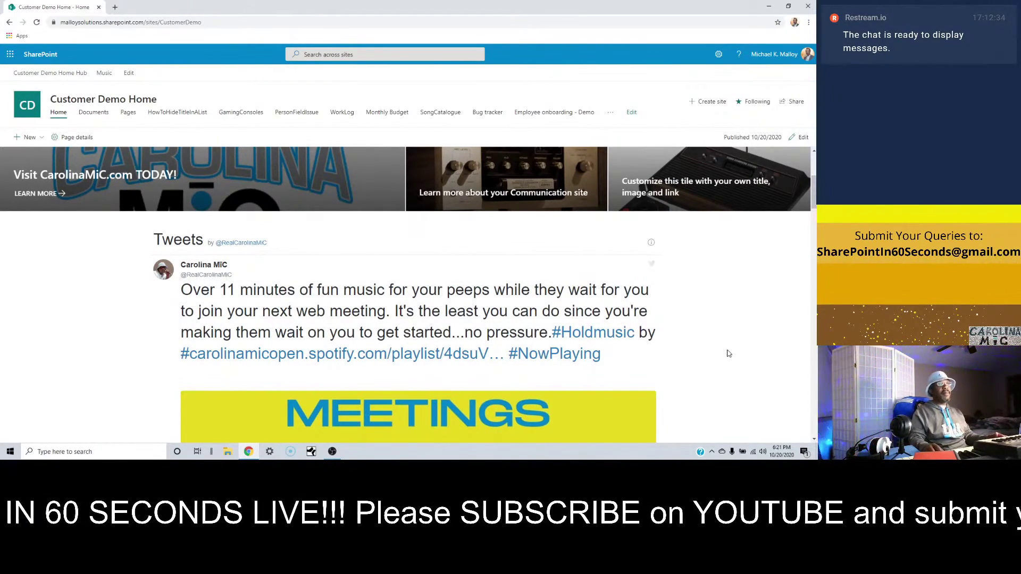
{"action": "scroll", "coordinate": [728, 354], "scroll_direction": "down", "scroll_amount": 1}
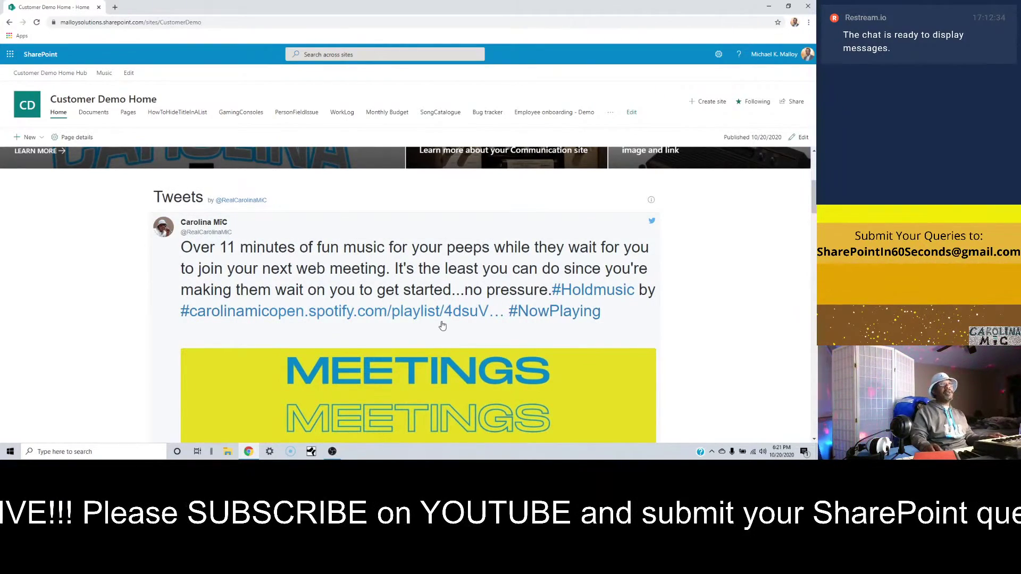
{"action": "scroll", "coordinate": [442, 325], "scroll_direction": "down", "scroll_amount": 3}
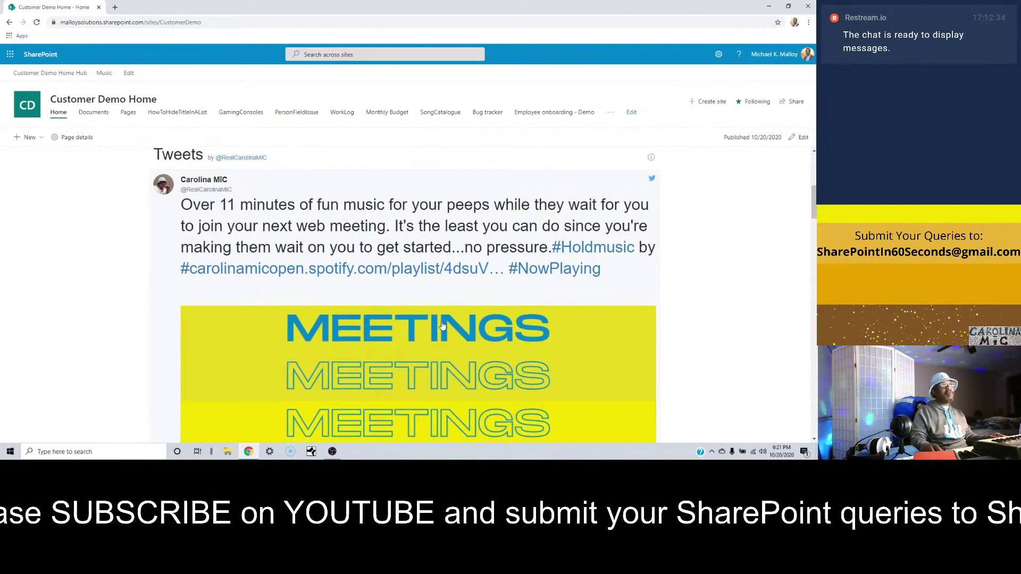
{"action": "scroll", "coordinate": [442, 325], "scroll_direction": "down", "scroll_amount": 4}
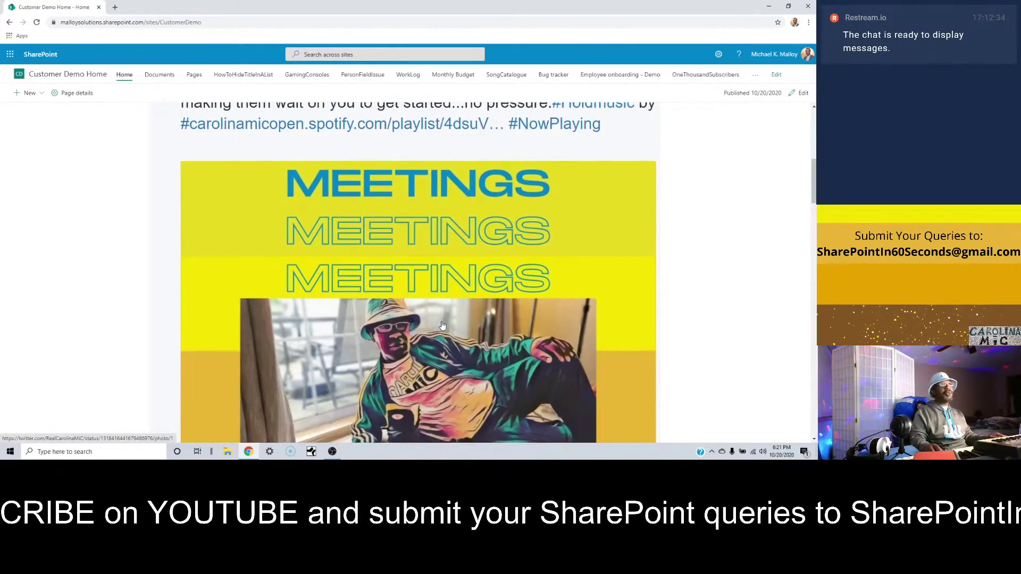
{"action": "scroll", "coordinate": [442, 326], "scroll_direction": "down", "scroll_amount": 5}
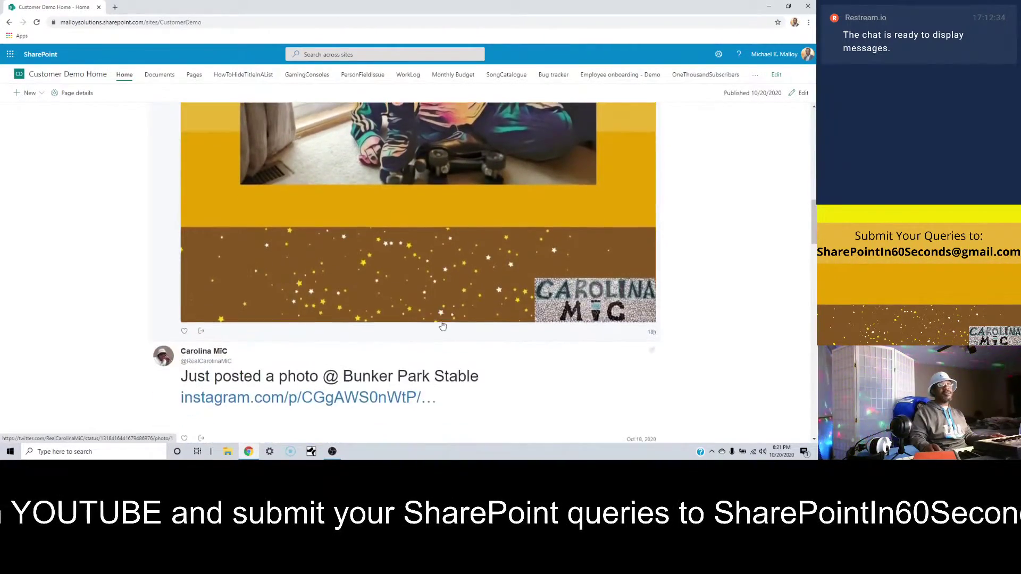
{"action": "scroll", "coordinate": [442, 326], "scroll_direction": "up", "scroll_amount": 10}
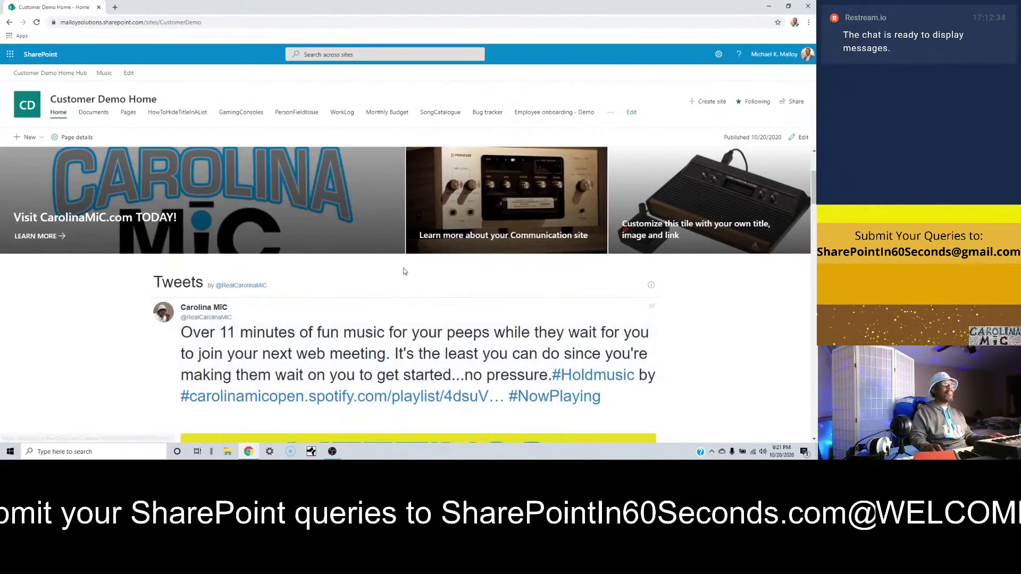
Put the home page into edit mode and scroll to find the section edge.
{"action": "left_click", "coordinate": [800, 137]}
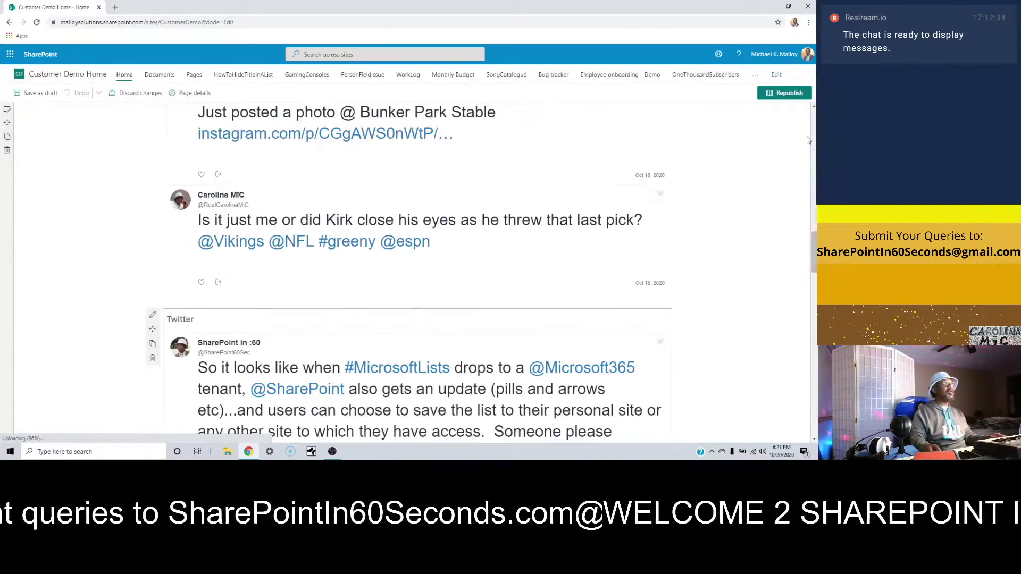
{"action": "scroll", "coordinate": [110, 296], "scroll_direction": "up", "scroll_amount": 10}
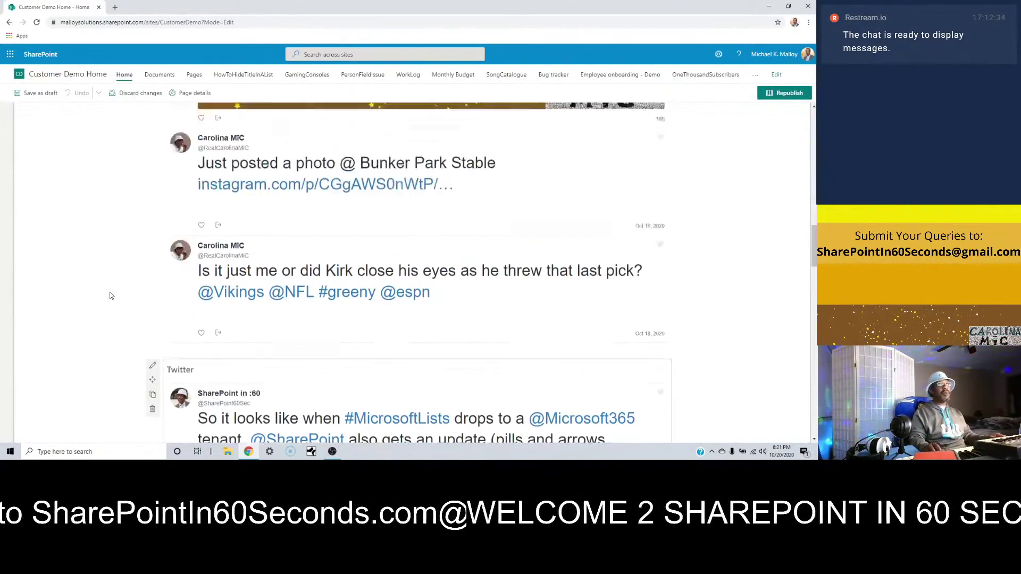
{"action": "scroll", "coordinate": [110, 296], "scroll_direction": "up", "scroll_amount": 7}
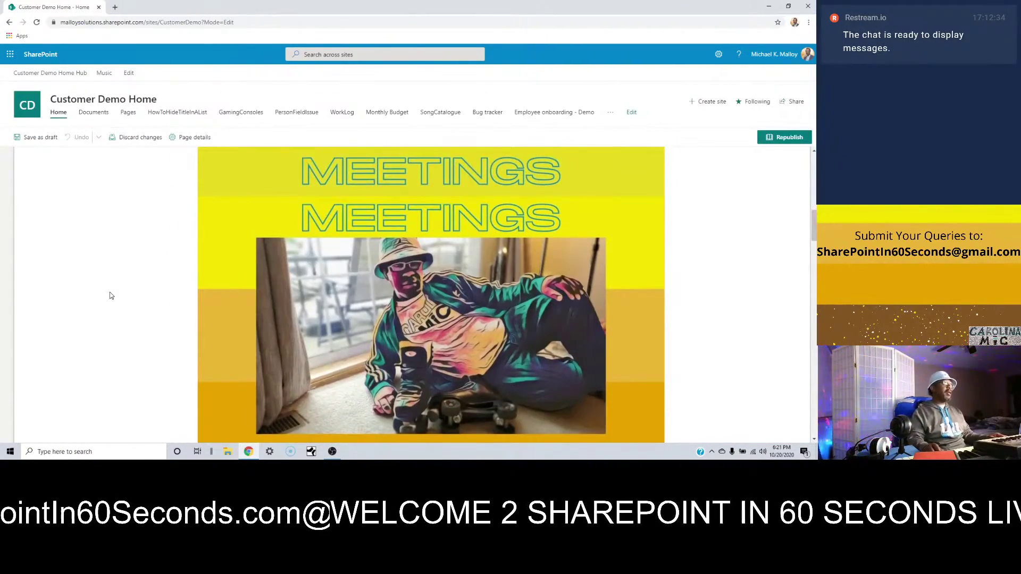
{"action": "scroll", "coordinate": [110, 296], "scroll_direction": "up", "scroll_amount": 1}
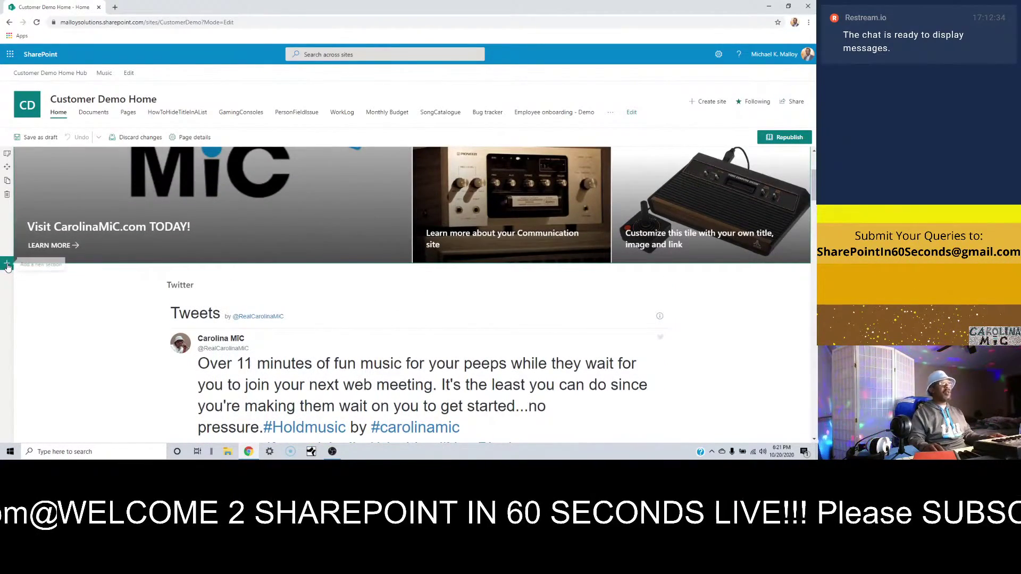
{"action": "scroll", "coordinate": [8, 267], "scroll_direction": "down", "scroll_amount": 1}
{"action": "scroll", "coordinate": [7, 266], "scroll_direction": "down", "scroll_amount": 15}
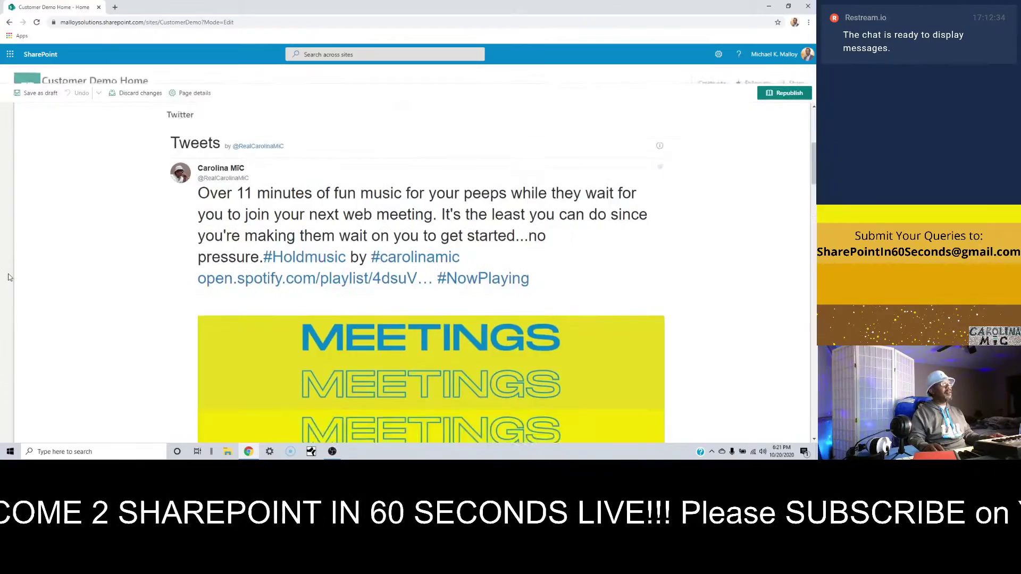
{"action": "scroll", "coordinate": [8, 282], "scroll_direction": "down", "scroll_amount": 20}
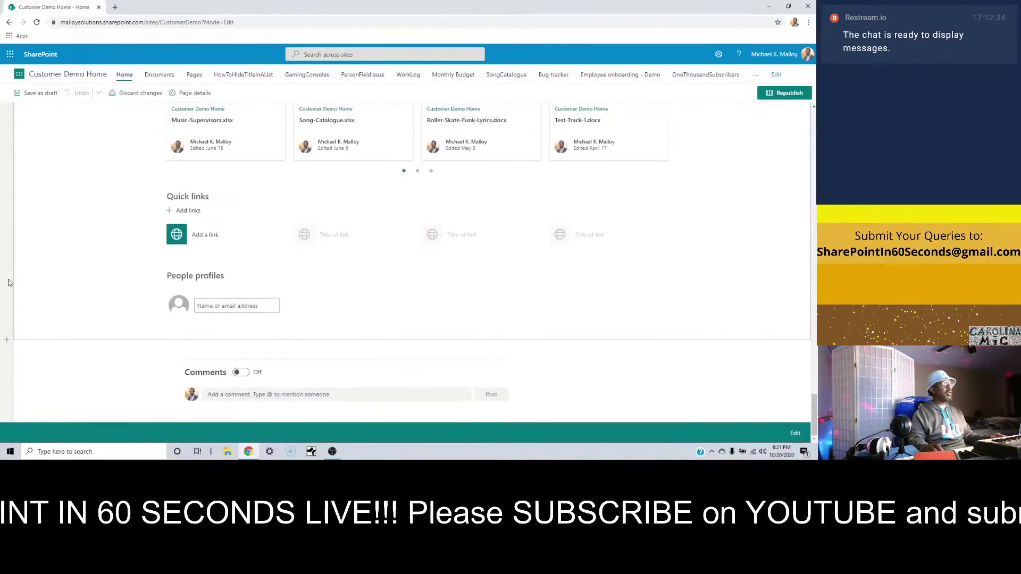
{"action": "scroll", "coordinate": [8, 282], "scroll_direction": "up", "scroll_amount": 20}
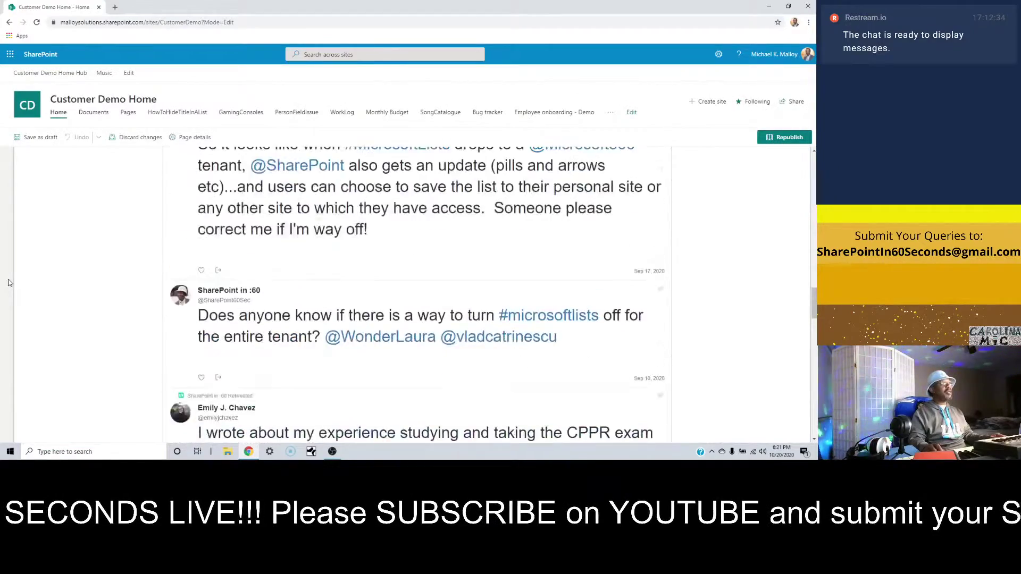
{"action": "scroll", "coordinate": [8, 283], "scroll_direction": "up", "scroll_amount": 10}
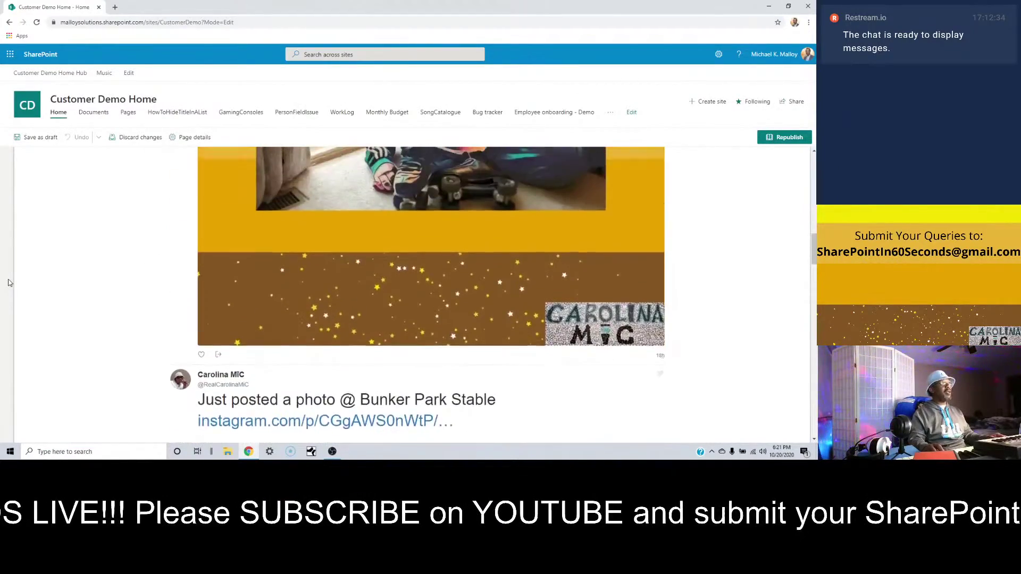
{"action": "scroll", "coordinate": [8, 282], "scroll_direction": "up", "scroll_amount": 5}
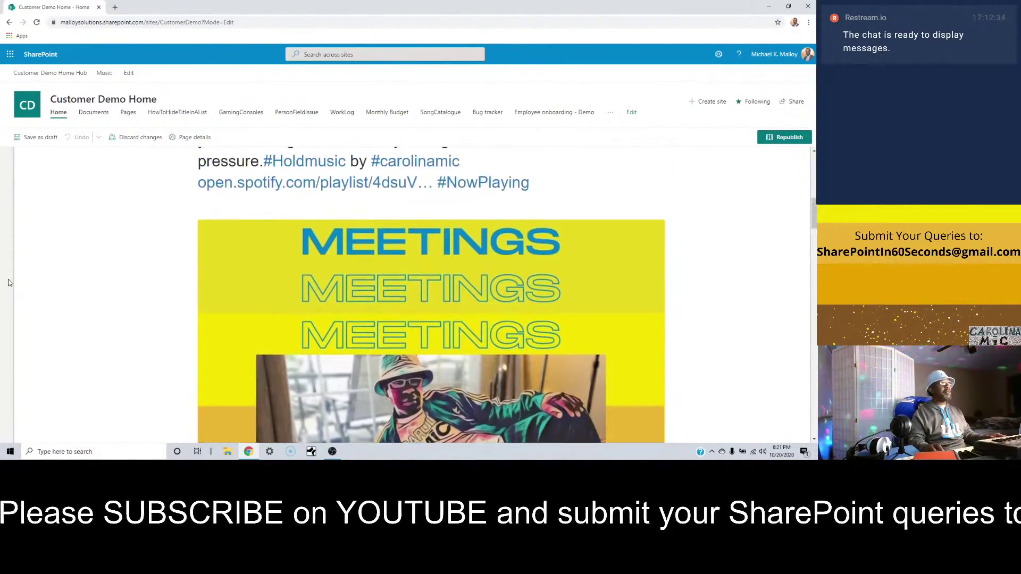
{"action": "scroll", "coordinate": [8, 282], "scroll_direction": "up", "scroll_amount": 3}
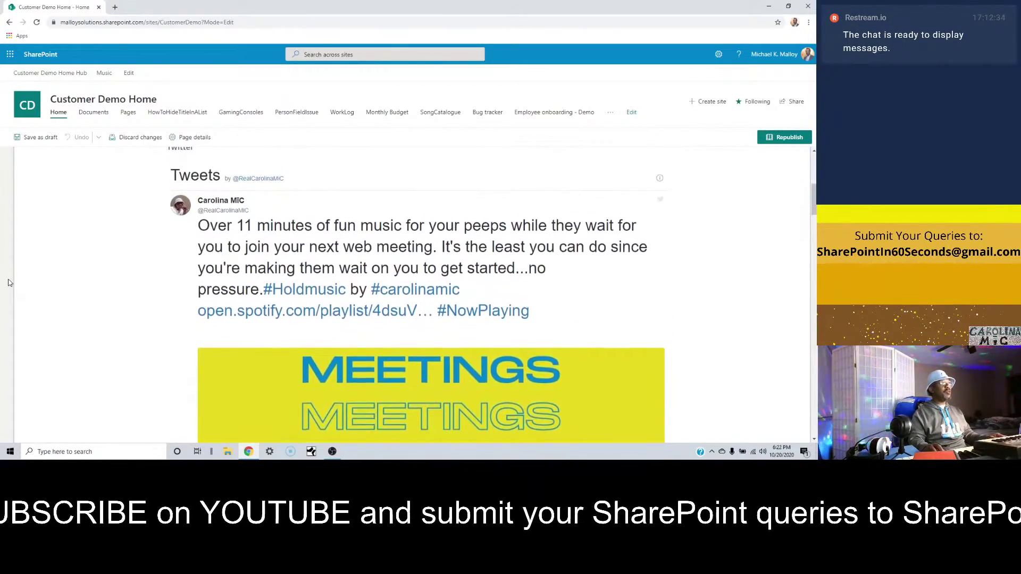
{"action": "scroll", "coordinate": [32, 279], "scroll_direction": "down", "scroll_amount": 6}
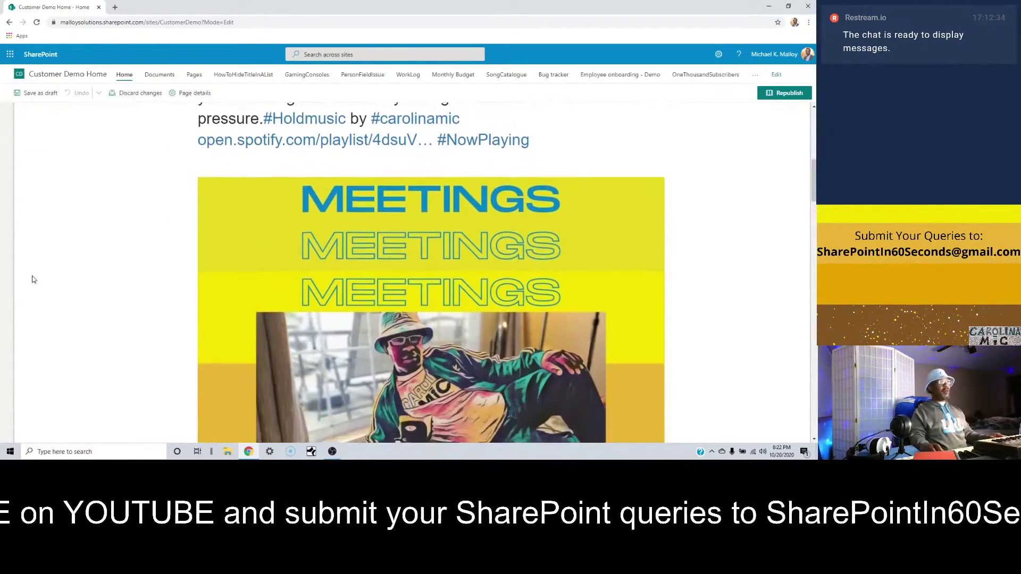
{"action": "scroll", "coordinate": [32, 279], "scroll_direction": "up", "scroll_amount": 5}
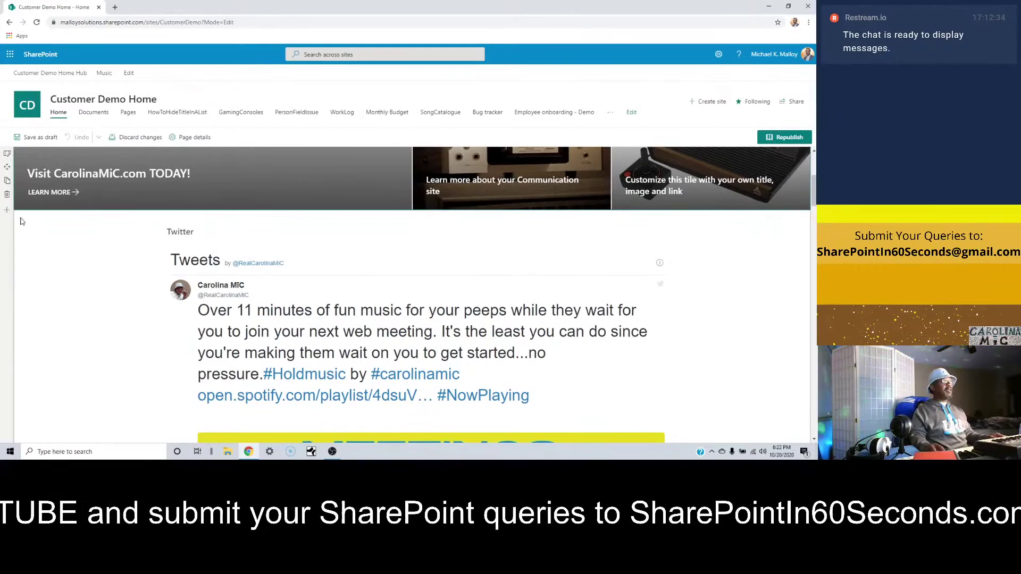
Add a Vertical section beside the hero tiles and Twitter feed from the Section layout options.
{"action": "left_click", "coordinate": [6, 209]}
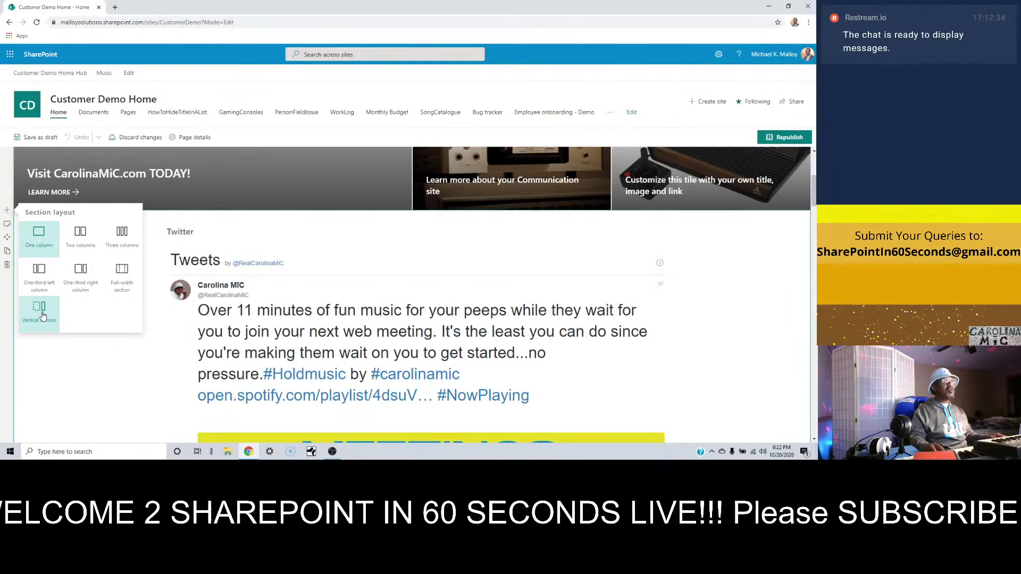
{"action": "left_click", "coordinate": [41, 314]}
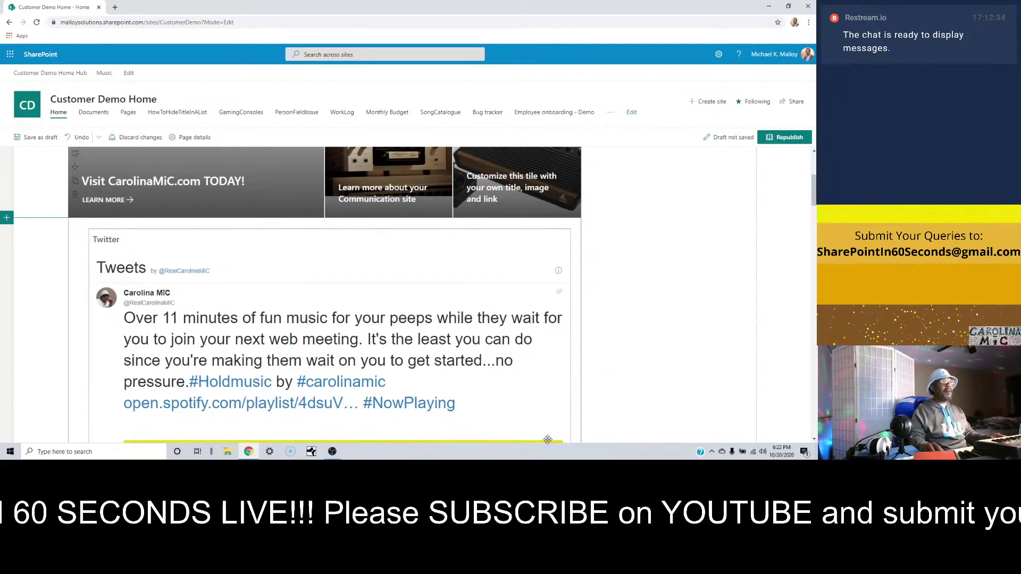
{"action": "scroll", "coordinate": [551, 435], "scroll_direction": "down", "scroll_amount": 2}
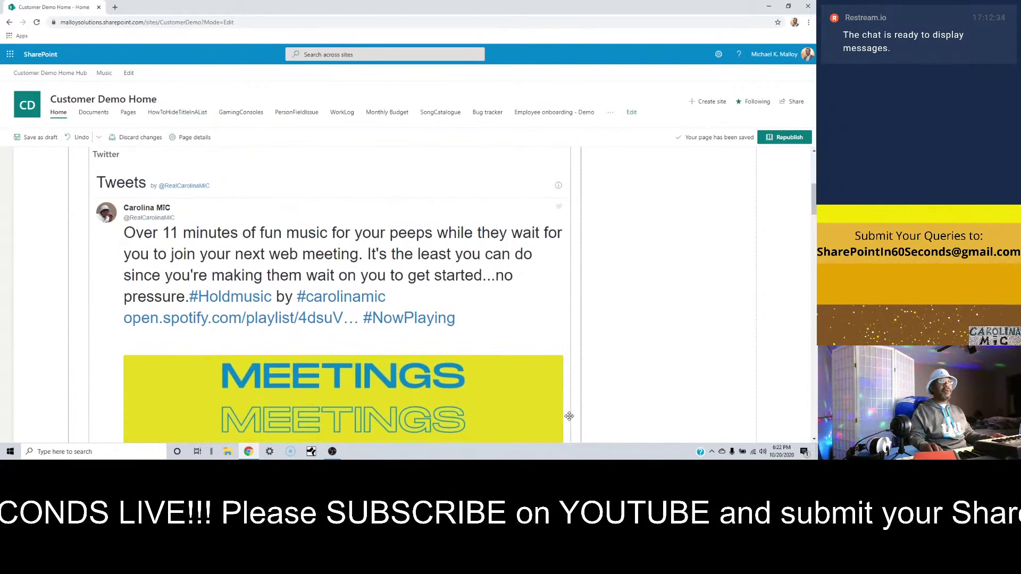
Turn on 'Automatically hide the taskbar in desktop mode', then return to the SharePoint page.
{"action": "right_click", "coordinate": [538, 453]}
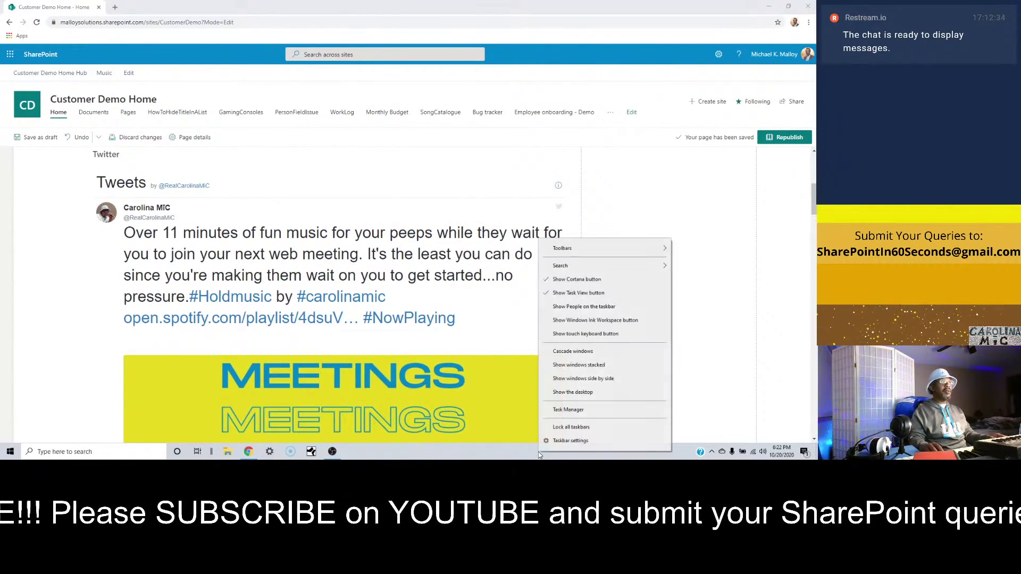
{"action": "left_click", "coordinate": [555, 441]}
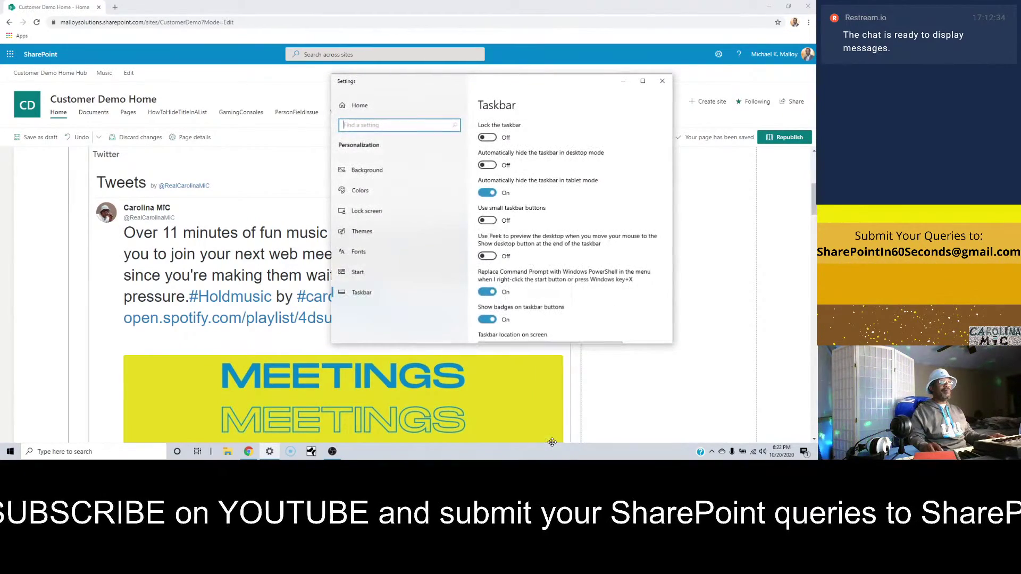
{"action": "left_click", "coordinate": [488, 165]}
{"action": "scroll", "coordinate": [643, 432], "scroll_direction": "down", "scroll_amount": 1}
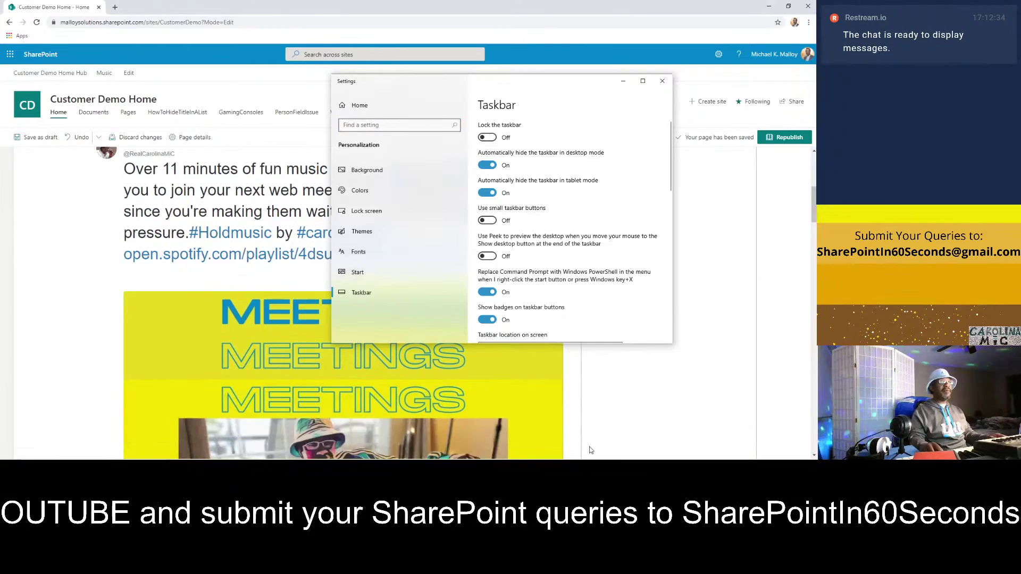
{"action": "left_click", "coordinate": [648, 428]}
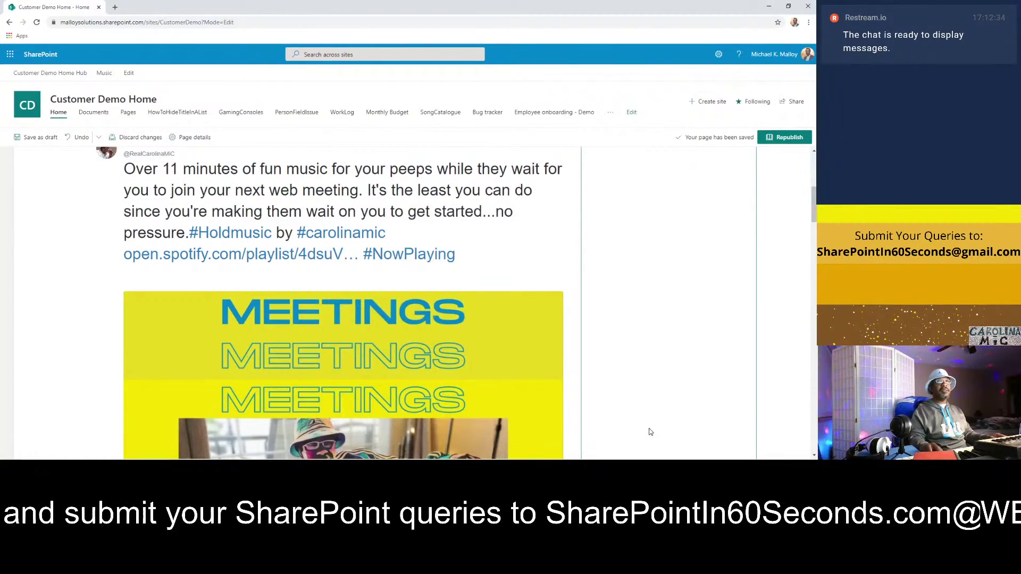
{"action": "scroll", "coordinate": [741, 241], "scroll_direction": "up", "scroll_amount": 5}
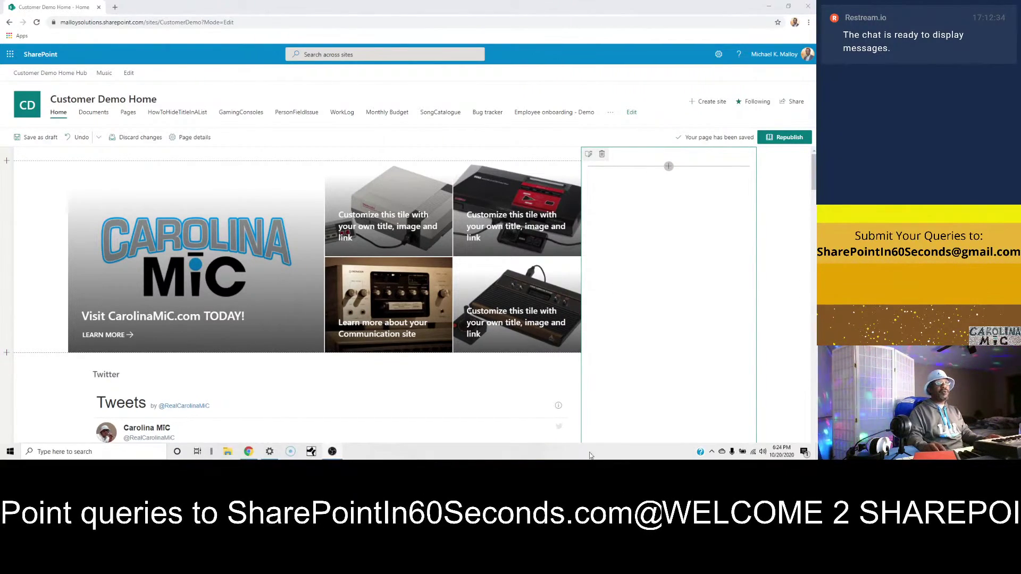
{"action": "scroll", "coordinate": [672, 378], "scroll_direction": "down", "scroll_amount": 2}
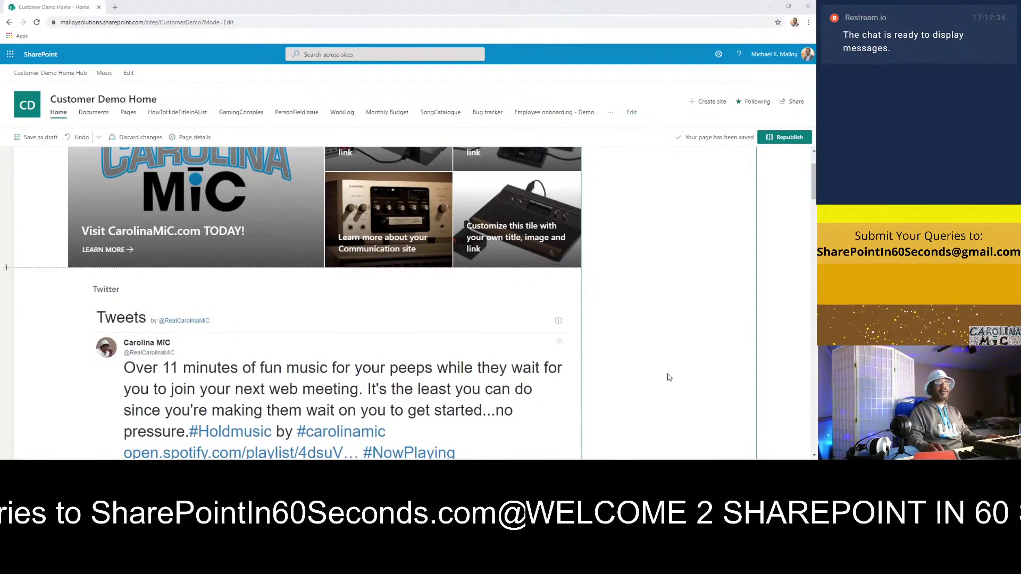
{"action": "scroll", "coordinate": [707, 276], "scroll_direction": "up", "scroll_amount": 2}
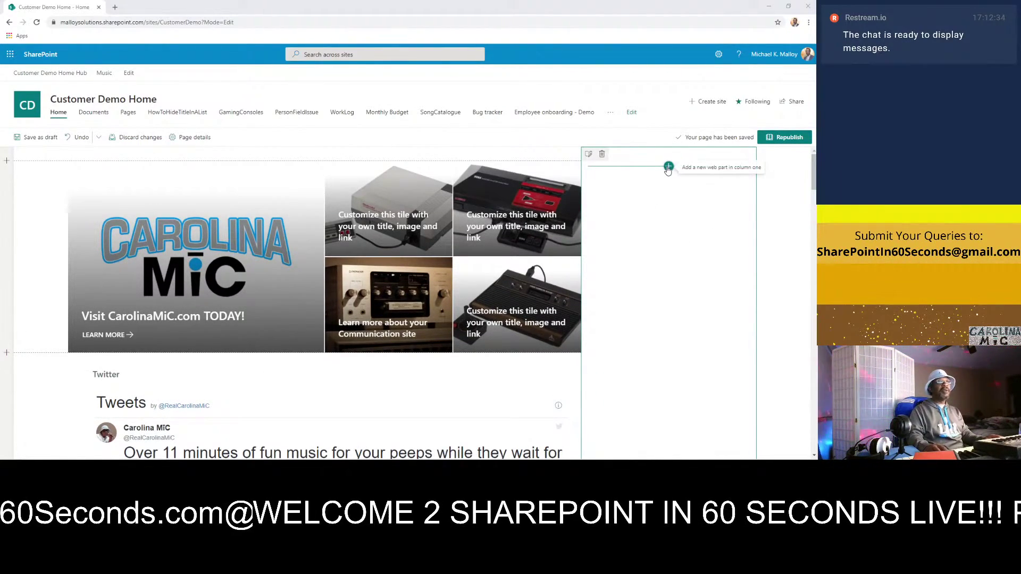
Switch 'Automatically hide the taskbar in desktop mode' off and close Taskbar settings.
{"action": "right_click", "coordinate": [574, 455]}
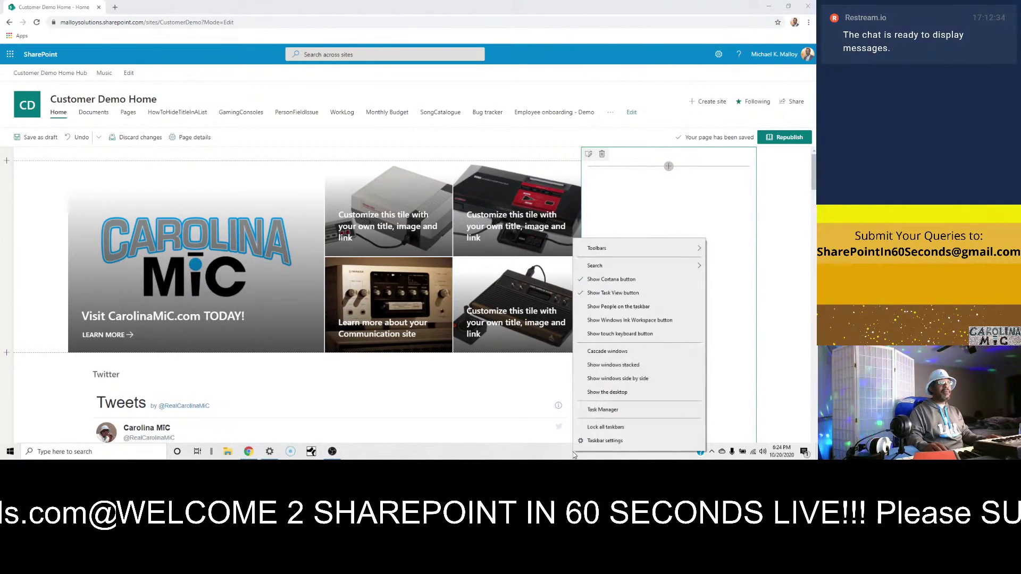
{"action": "left_click", "coordinate": [590, 439]}
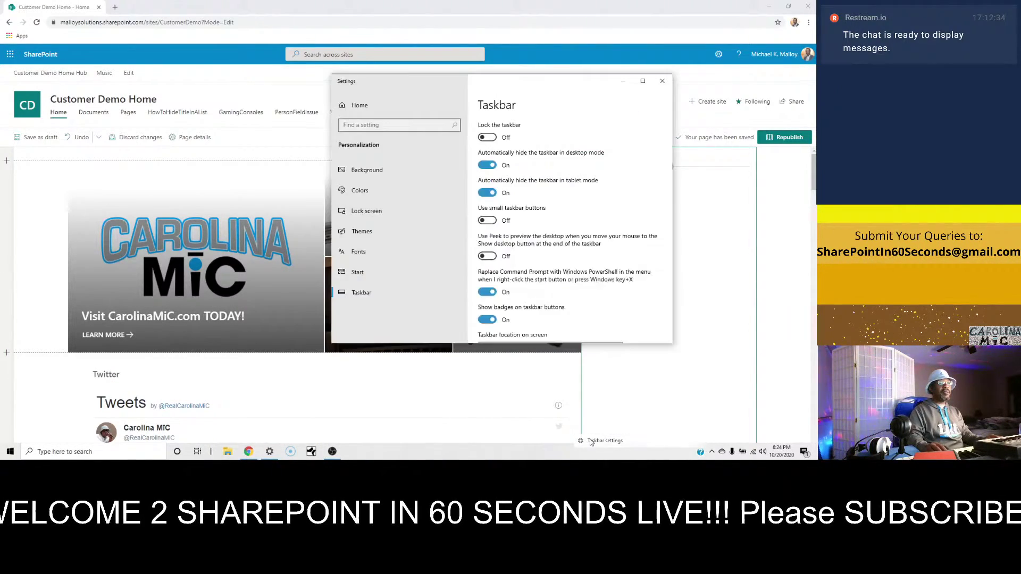
{"action": "left_click", "coordinate": [488, 165]}
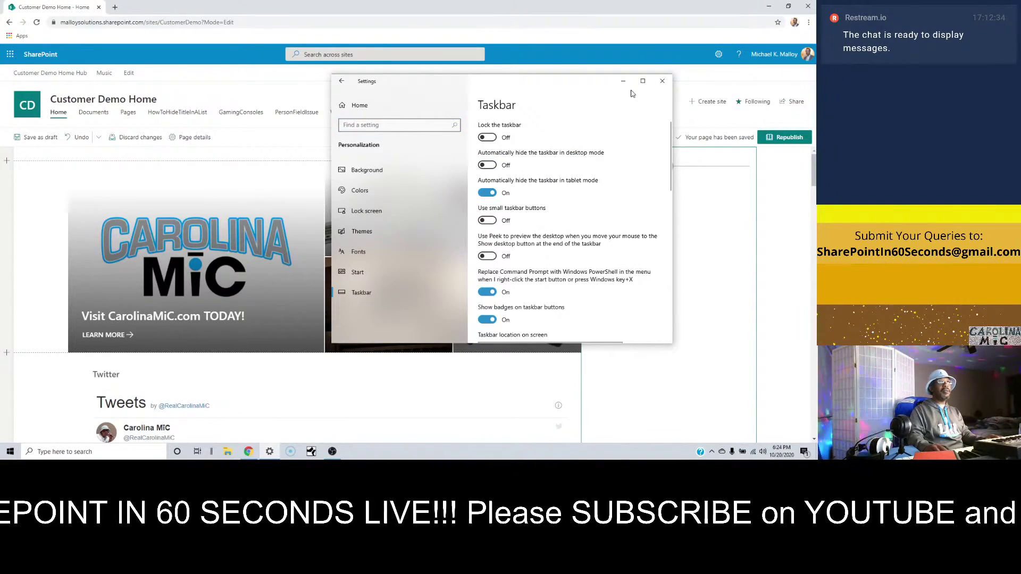
{"action": "left_click", "coordinate": [663, 82]}
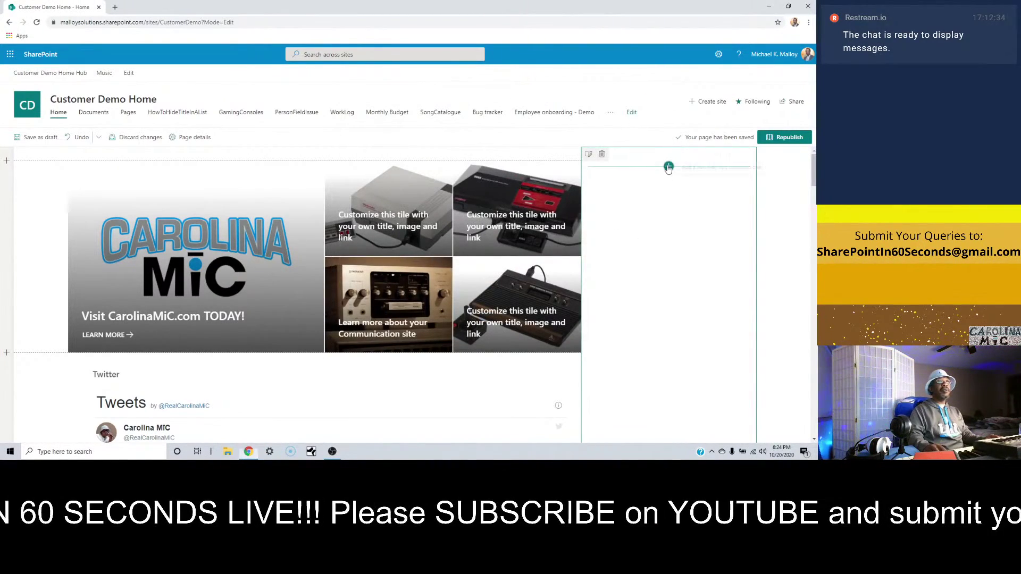
Add a Twitter web part to the vertical section from the web part toolbox.
{"action": "left_click", "coordinate": [668, 166]}
{"action": "type", "text": "trw"}
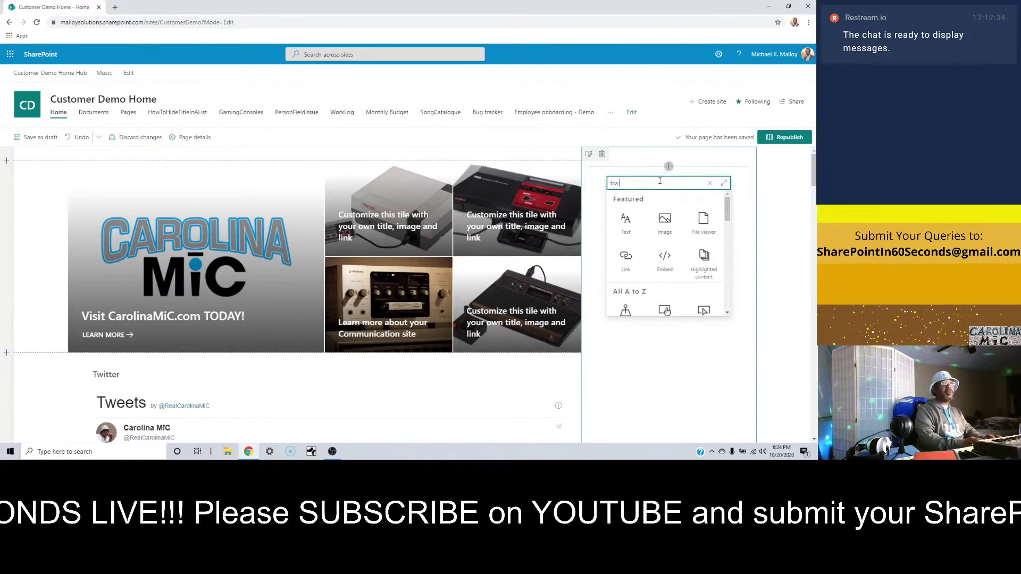
{"action": "type", "text": "it"}
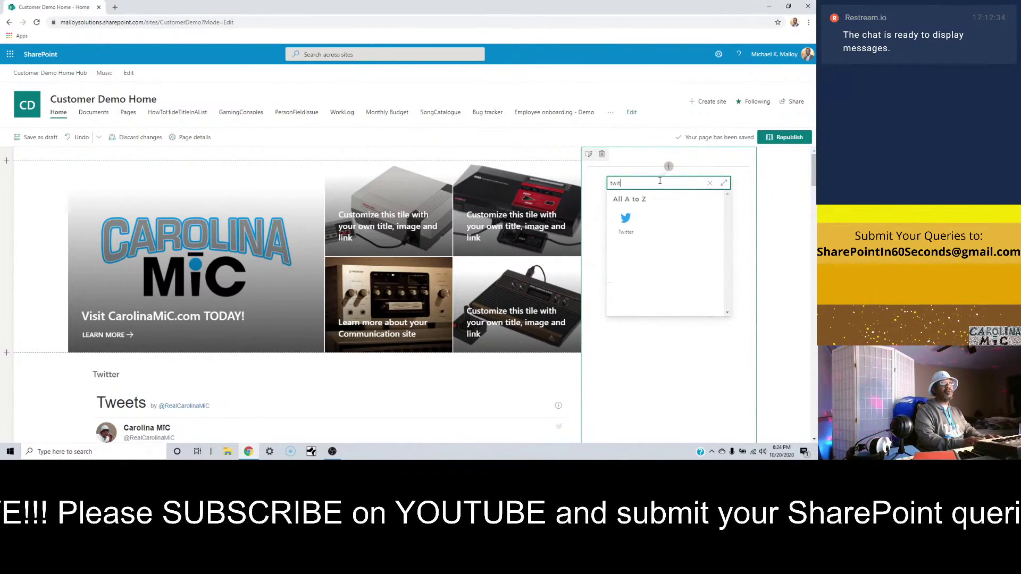
{"action": "type", "text": "t"}
{"action": "left_click", "coordinate": [626, 221]}
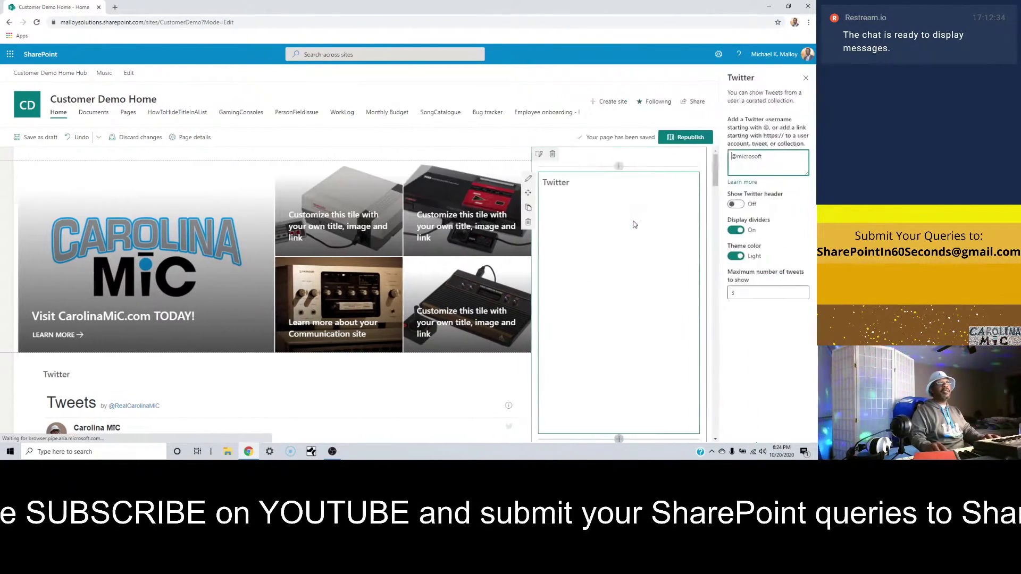
{"action": "left_click", "coordinate": [725, 148]}
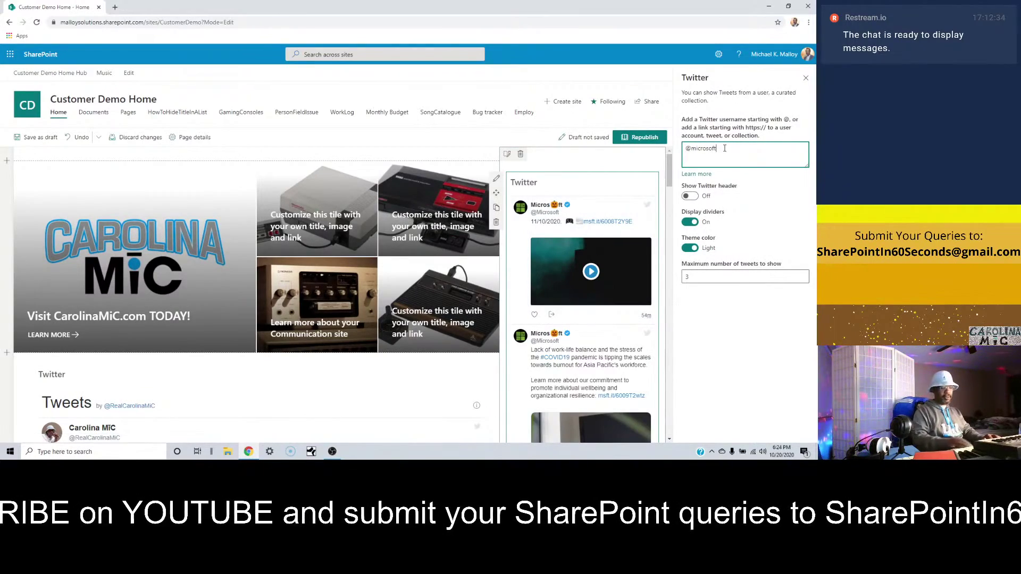
{"action": "key", "text": "BackSpace"}
{"action": "key", "text": "BackSpace"}
{"action": "key", "text": "BackSpace"}
{"action": "key", "text": "BackSpace"}
{"action": "key", "text": "BackSpace"}
{"action": "key", "text": "BackSpace"}
{"action": "key", "text": "BackSpace"}
{"action": "key", "text": "BackSpace"}
{"action": "key", "text": "BackSpace"}
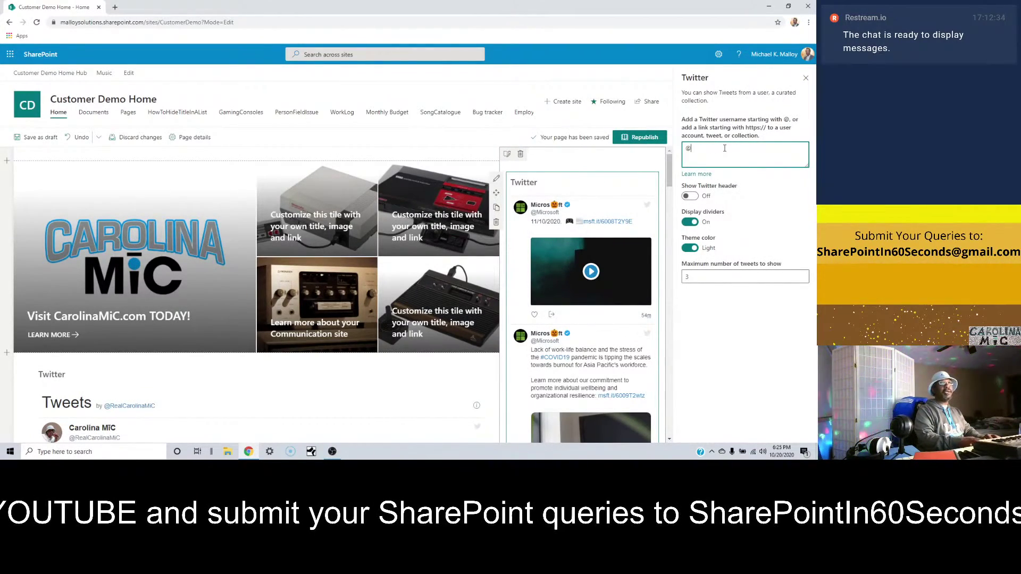
{"action": "type", "text": "carolinamic"}
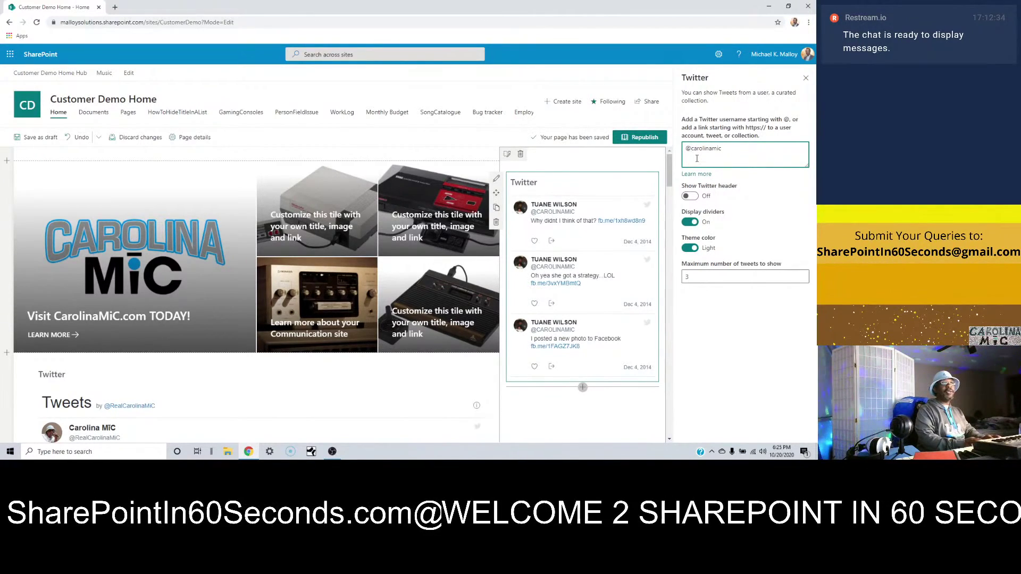
{"action": "type", "text": "r"}
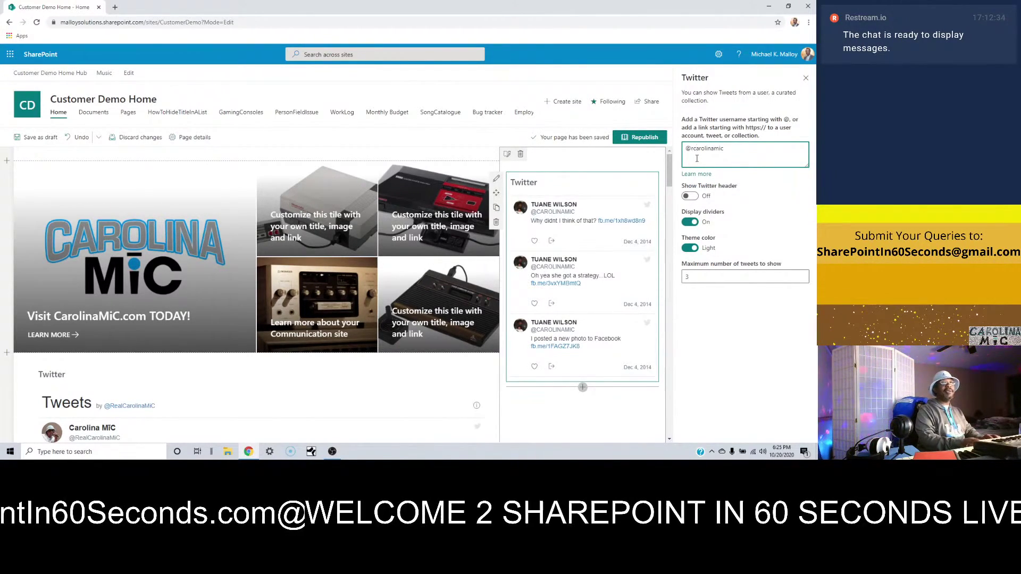
{"action": "key", "text": "BackSpace"}
{"action": "type", "text": "real"}
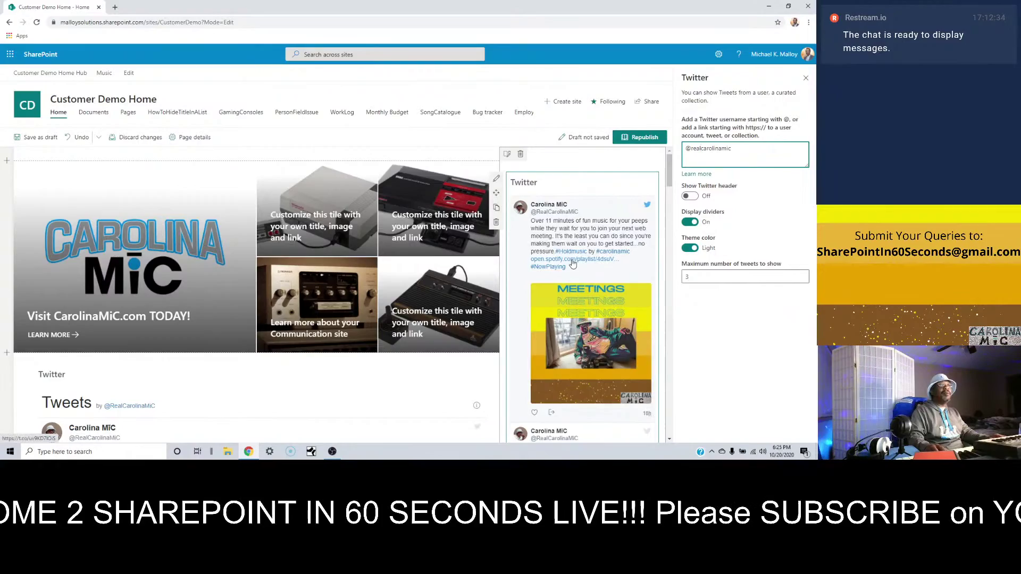
Compare the feed with and without the Twitter header, leaving the header off.
{"action": "scroll", "coordinate": [573, 263], "scroll_direction": "down", "scroll_amount": 1}
{"action": "scroll", "coordinate": [573, 263], "scroll_direction": "down", "scroll_amount": 2}
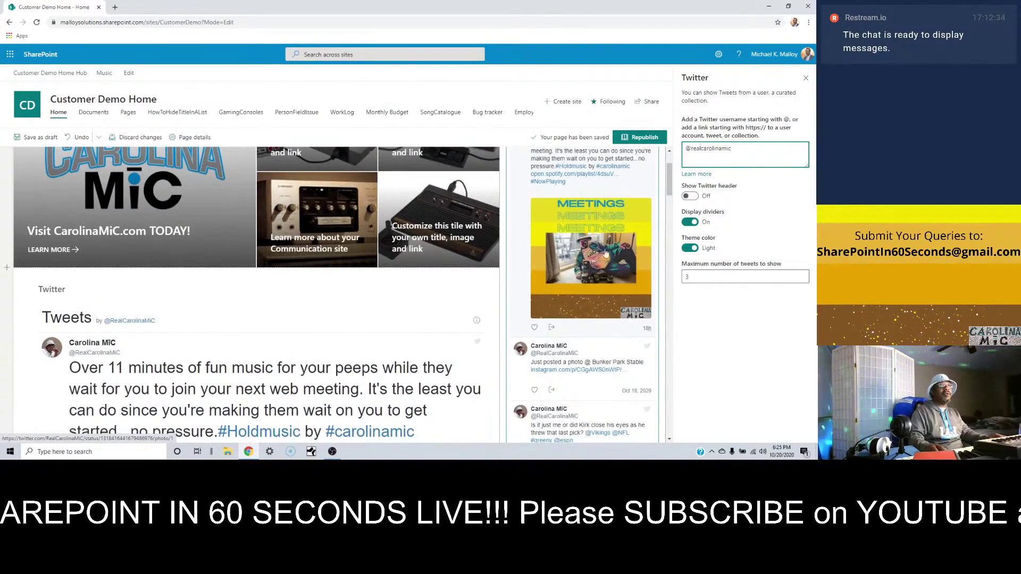
{"action": "scroll", "coordinate": [621, 271], "scroll_direction": "down", "scroll_amount": 3}
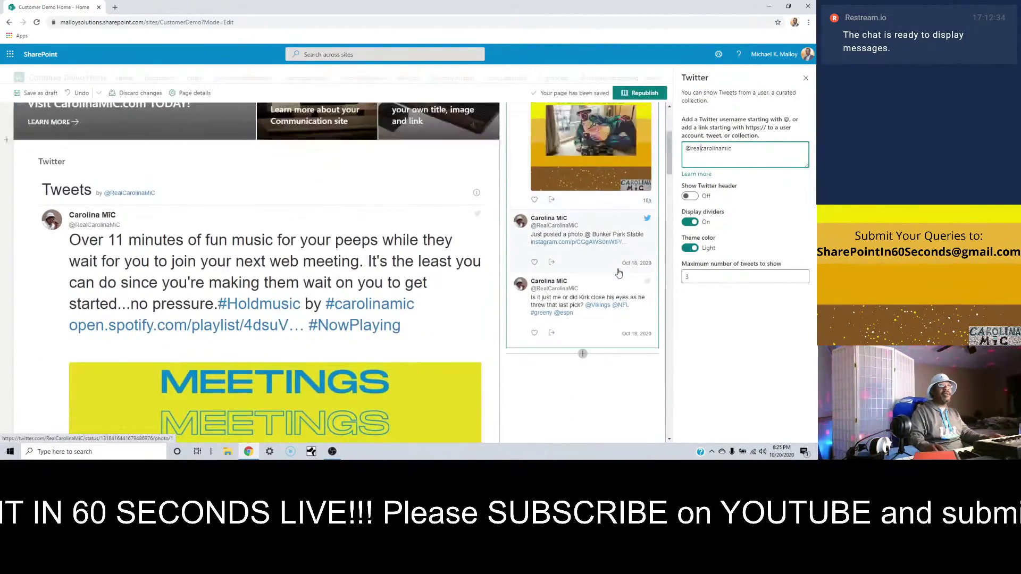
{"action": "scroll", "coordinate": [618, 273], "scroll_direction": "up", "scroll_amount": 3}
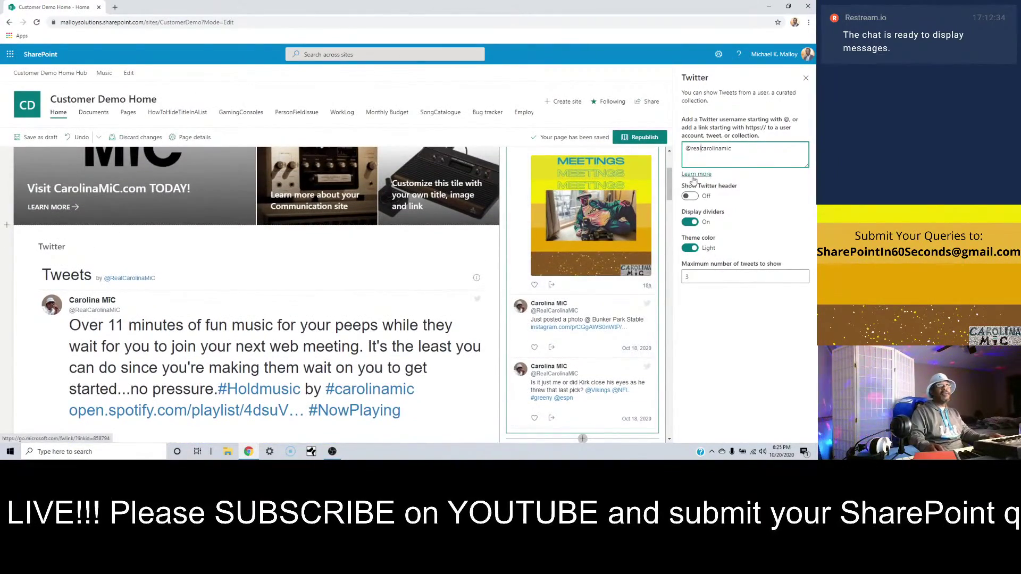
{"action": "left_click", "coordinate": [690, 196]}
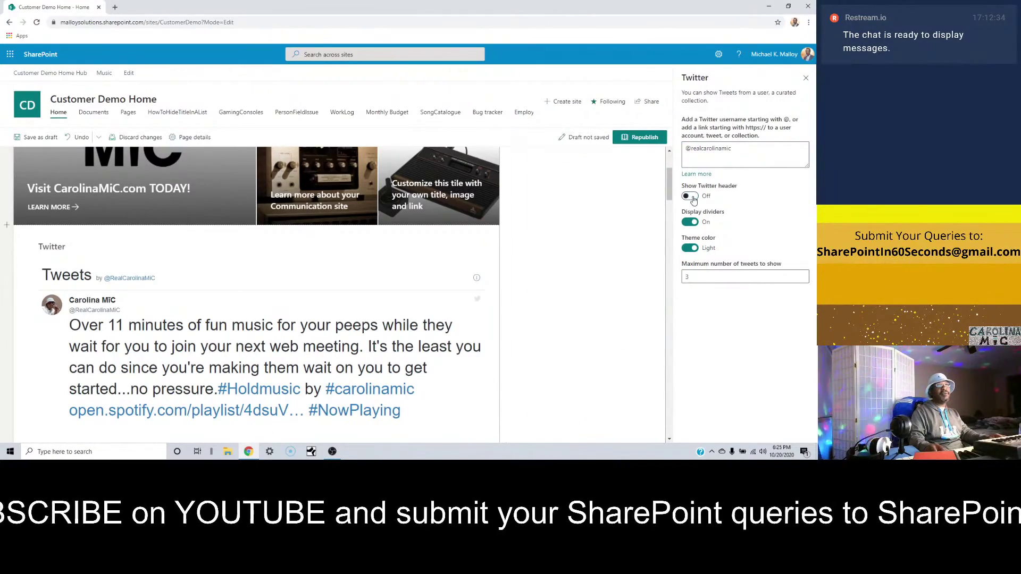
{"action": "left_click", "coordinate": [691, 197]}
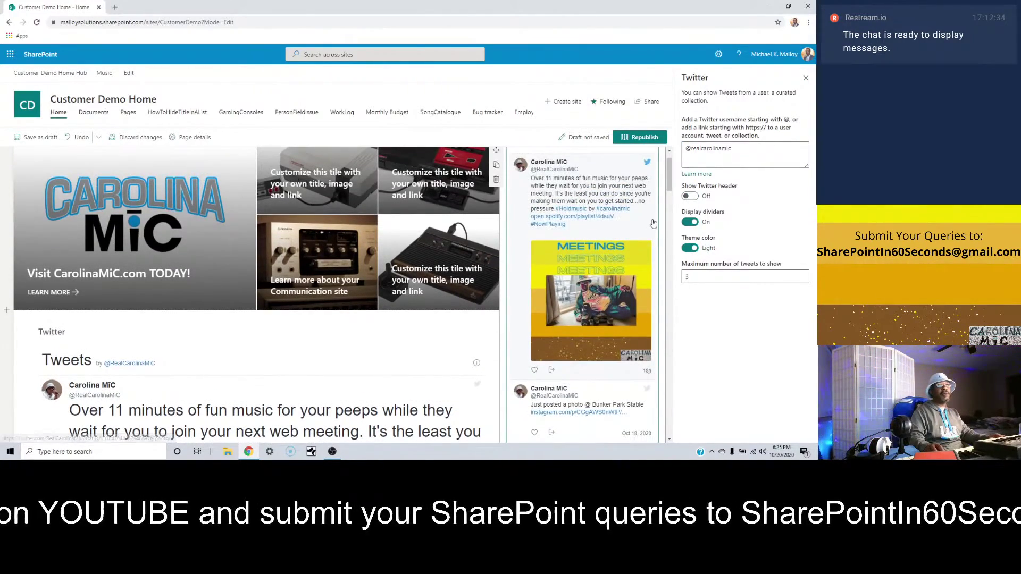
{"action": "left_click", "coordinate": [687, 197]}
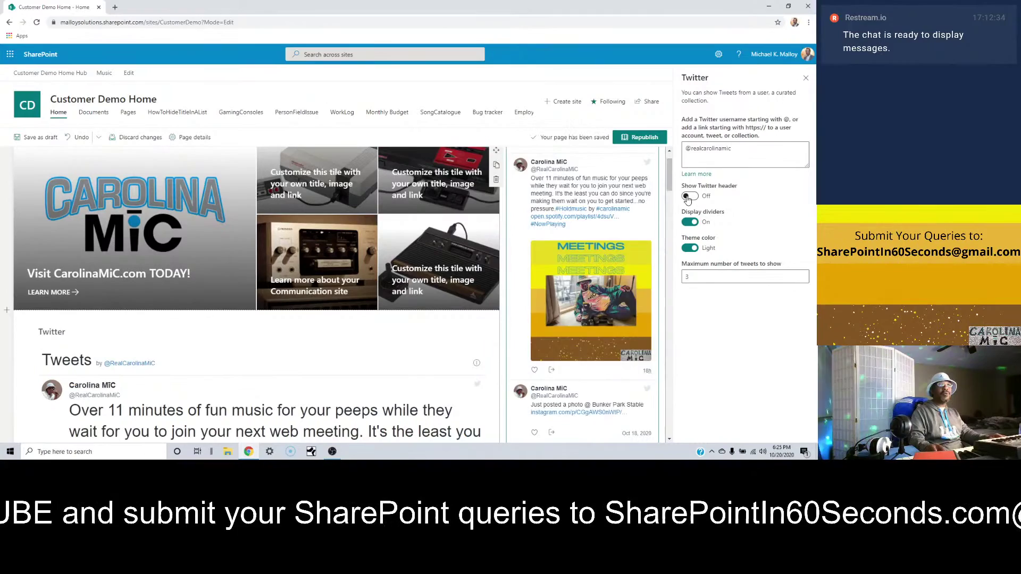
{"action": "left_click", "coordinate": [688, 196]}
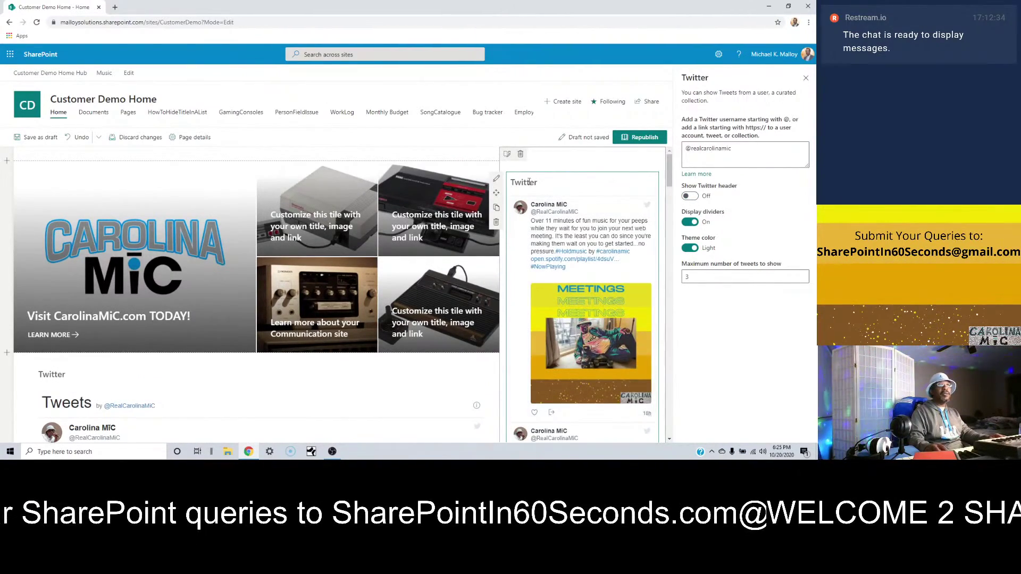
{"action": "left_click", "coordinate": [691, 197]}
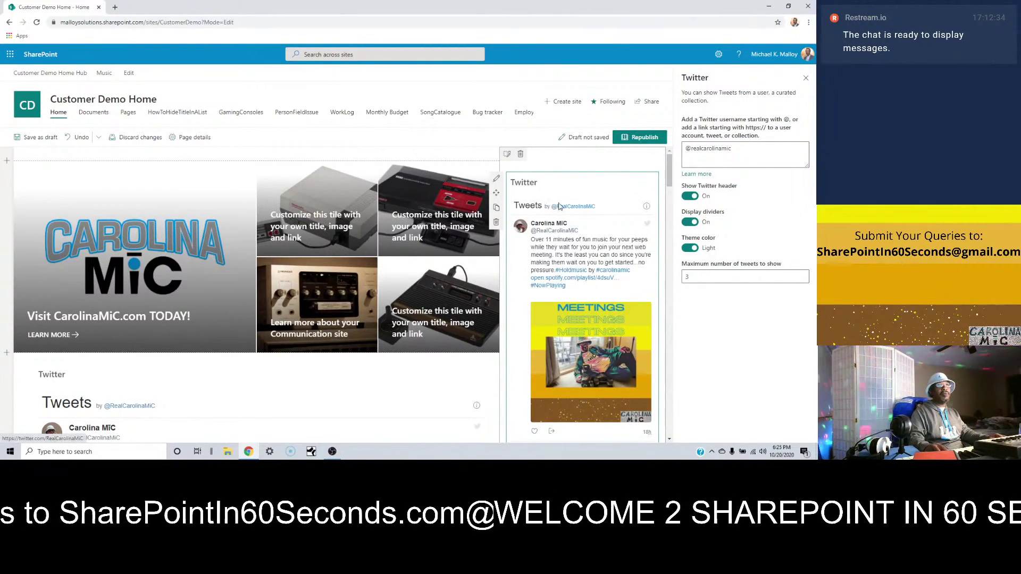
{"action": "left_click", "coordinate": [690, 197]}
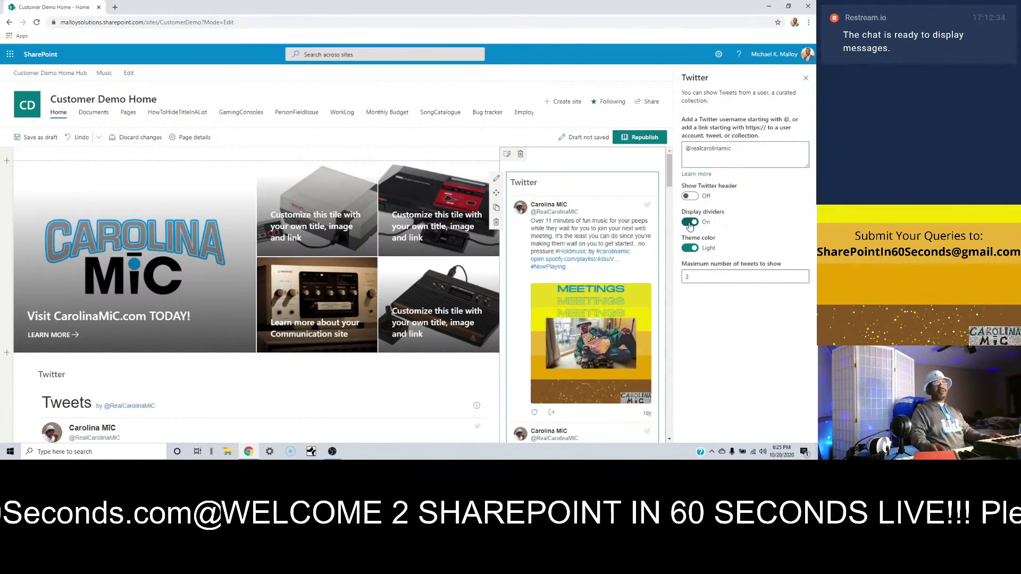
Keep dividers between tweets on and set the feed's theme color to Dark.
{"action": "scroll", "coordinate": [606, 354], "scroll_direction": "down", "scroll_amount": 3}
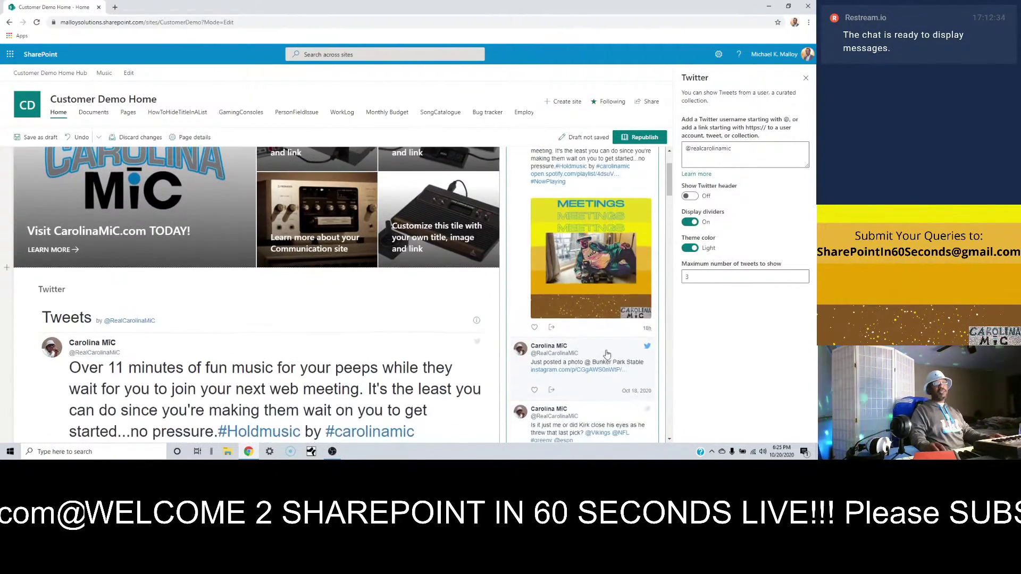
{"action": "left_click", "coordinate": [690, 221]}
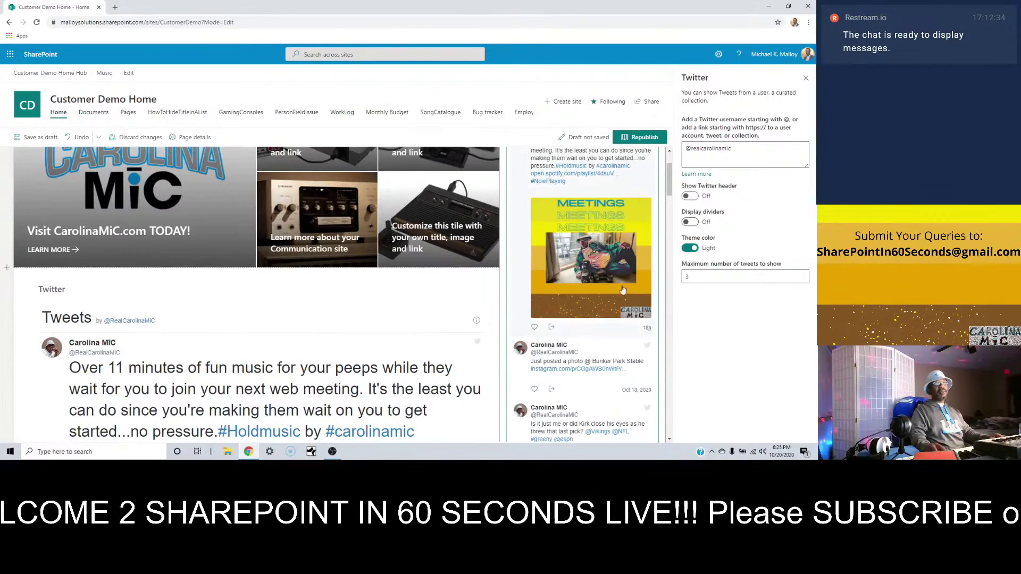
{"action": "scroll", "coordinate": [623, 290], "scroll_direction": "down", "scroll_amount": 3}
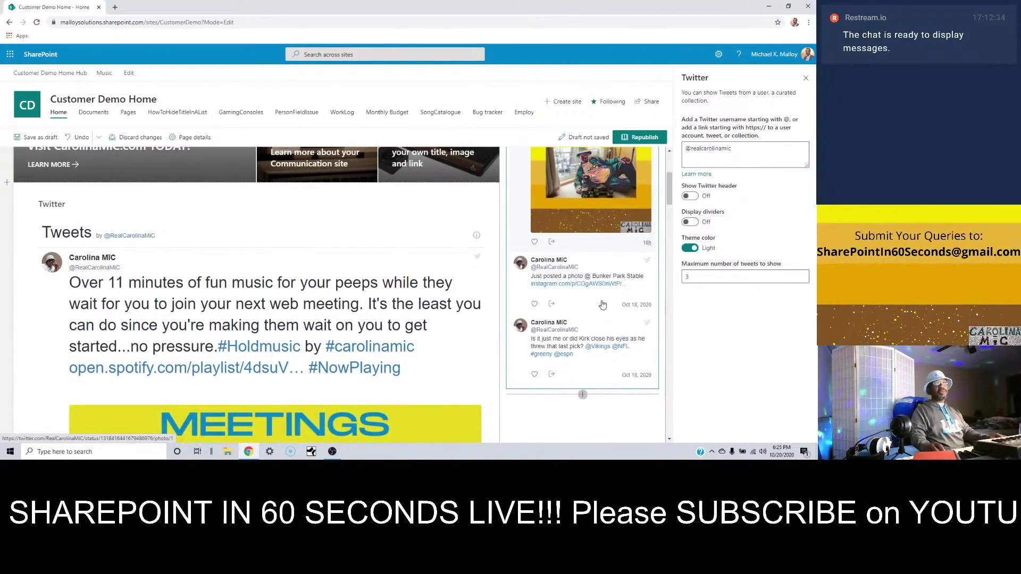
{"action": "left_click", "coordinate": [688, 223]}
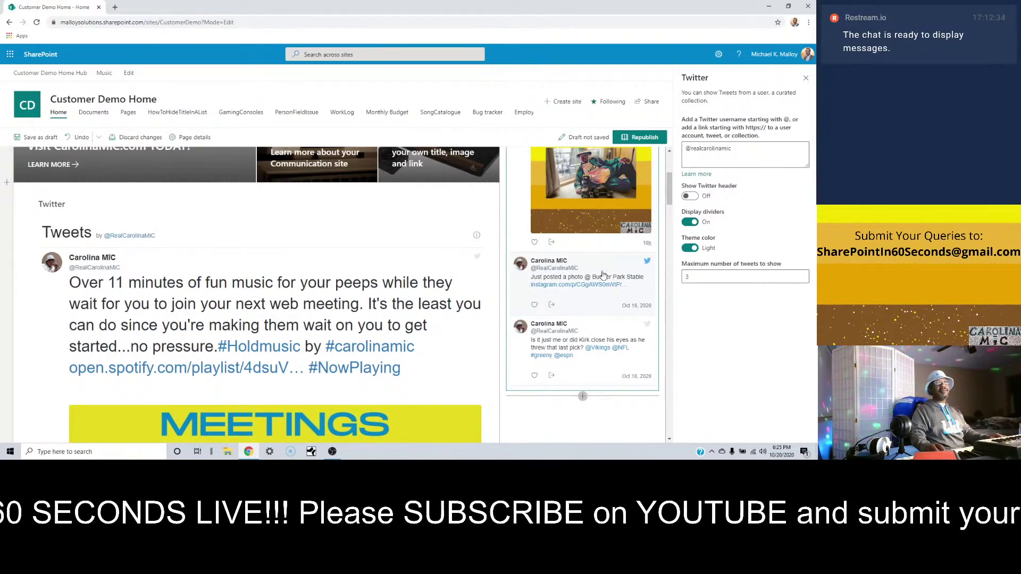
{"action": "left_click", "coordinate": [691, 249]}
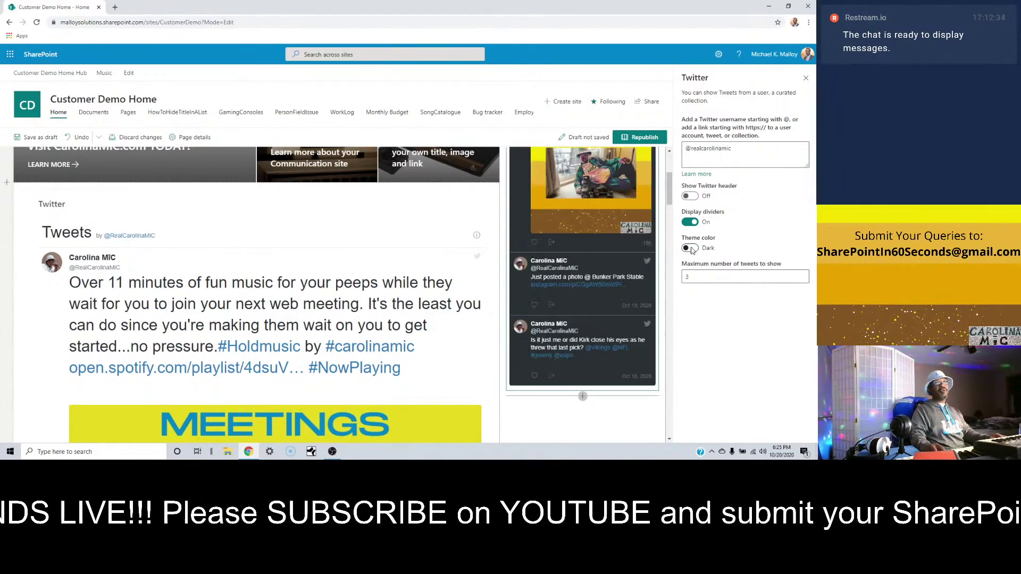
{"action": "scroll", "coordinate": [628, 267], "scroll_direction": "up", "scroll_amount": 5}
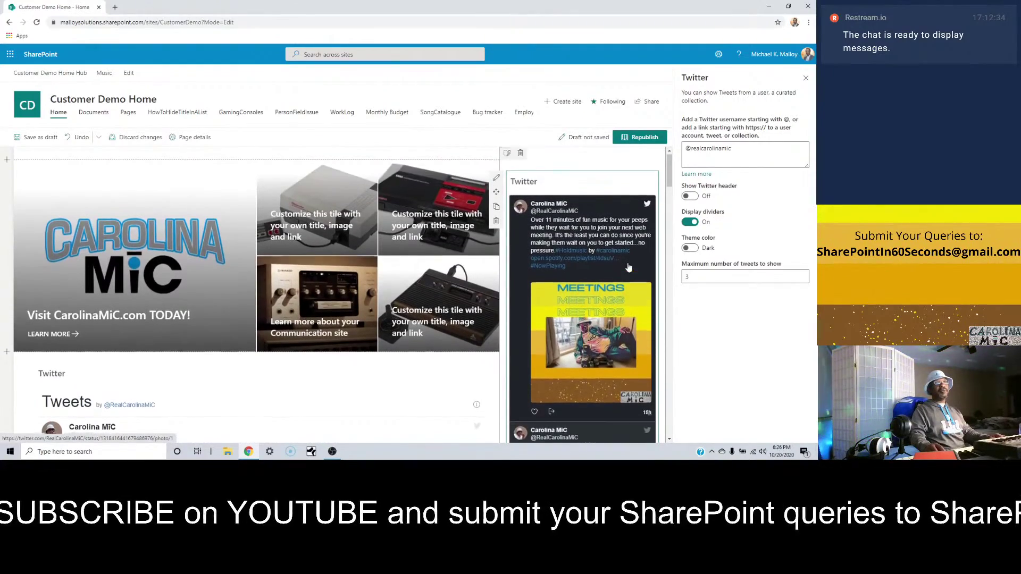
{"action": "scroll", "coordinate": [628, 267], "scroll_direction": "down", "scroll_amount": 1}
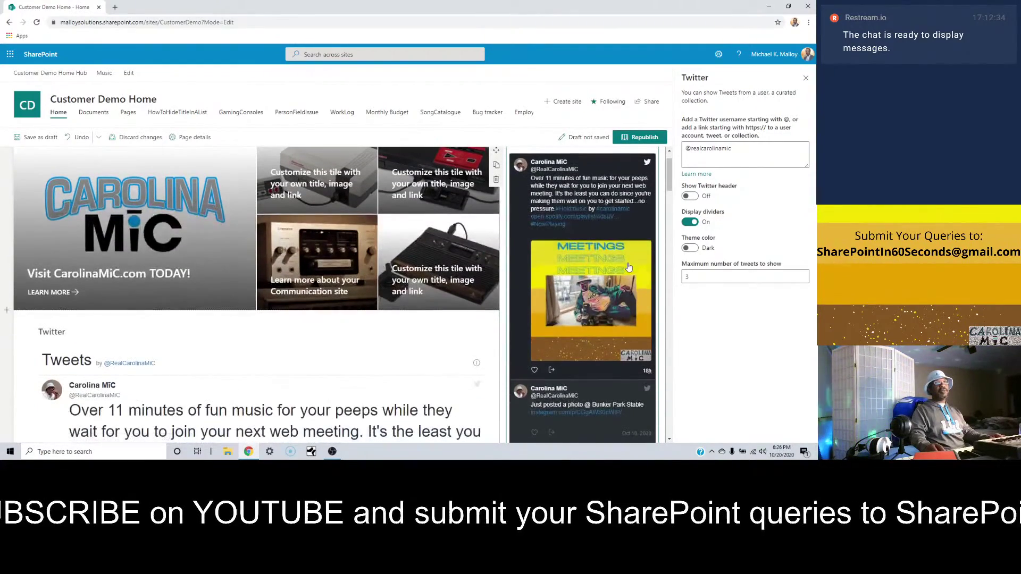
Change Maximum number of tweets from 3 to 1.
{"action": "left_click", "coordinate": [698, 275]}
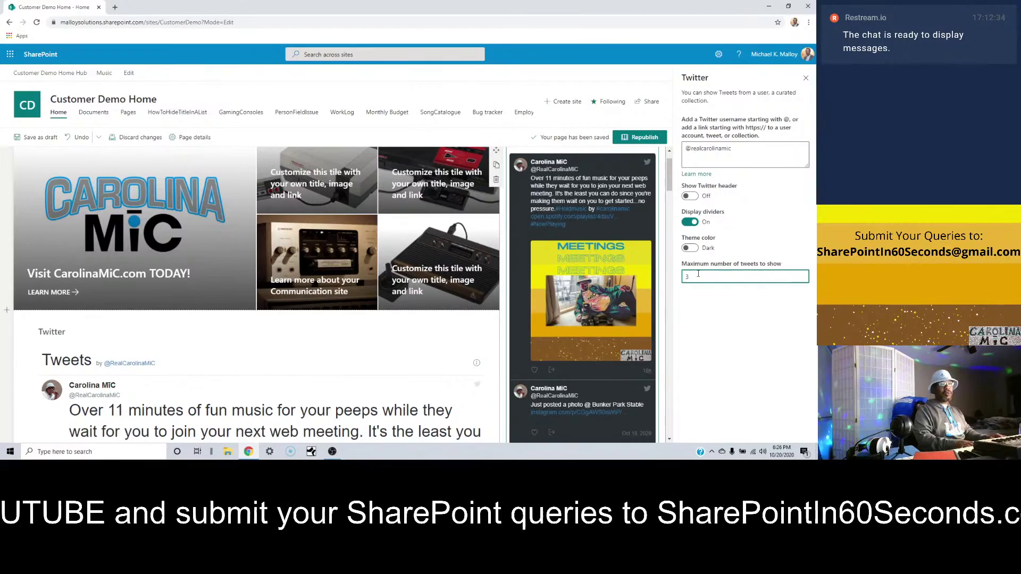
{"action": "key", "text": "BackSpace"}
{"action": "type", "text": "1"}
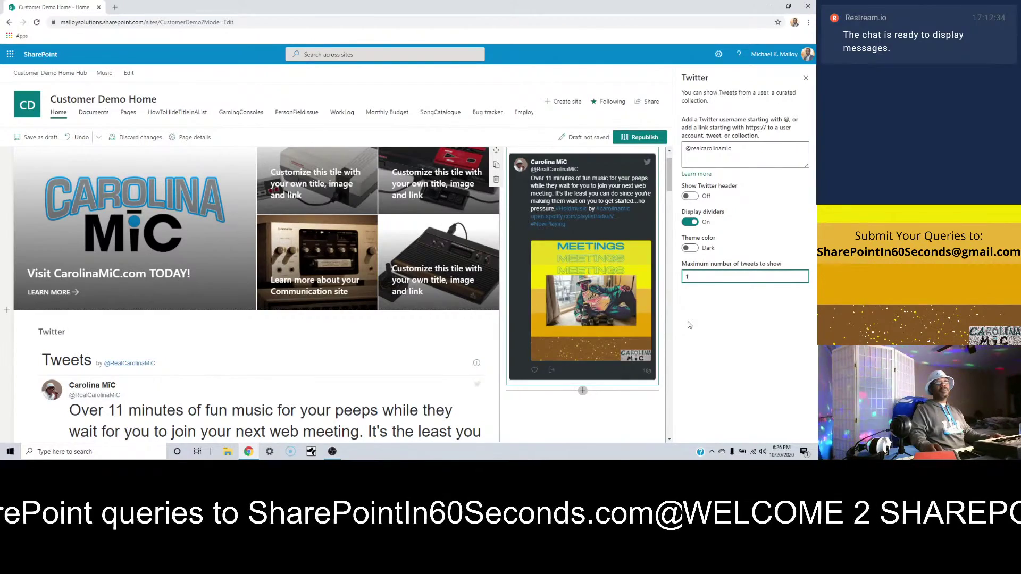
{"action": "scroll", "coordinate": [602, 338], "scroll_direction": "down", "scroll_amount": 1}
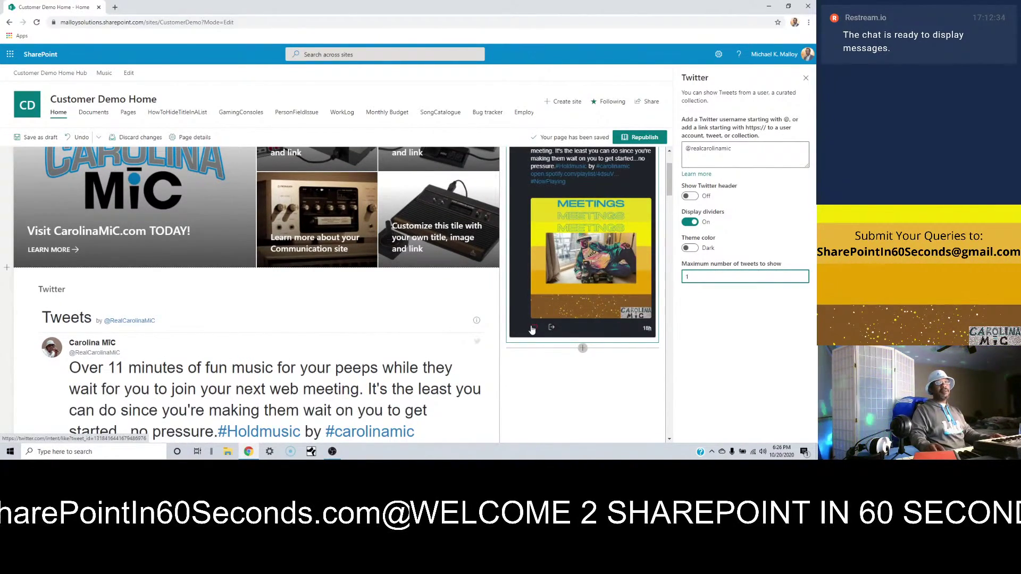
{"action": "scroll", "coordinate": [551, 319], "scroll_direction": "up", "scroll_amount": 2}
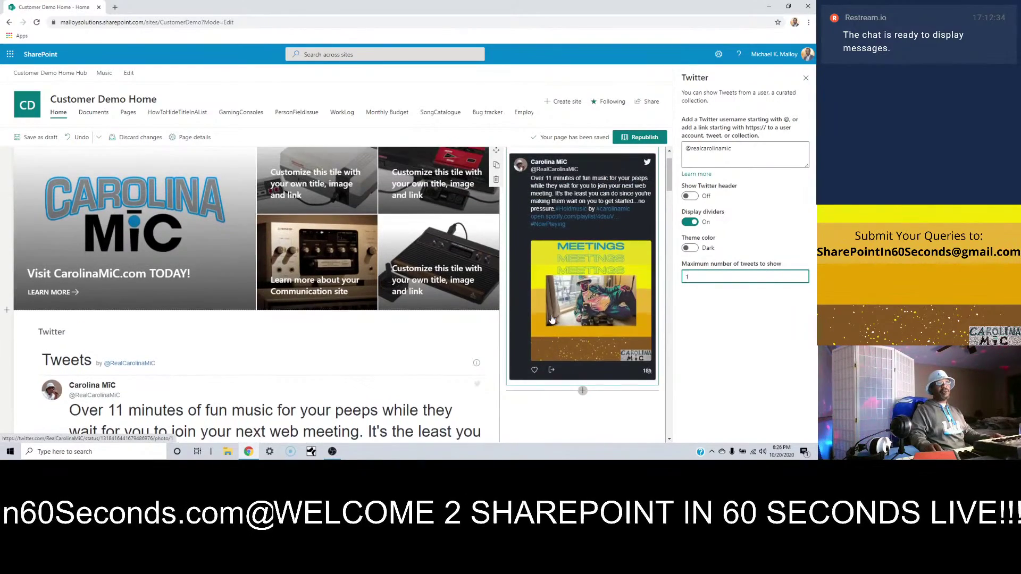